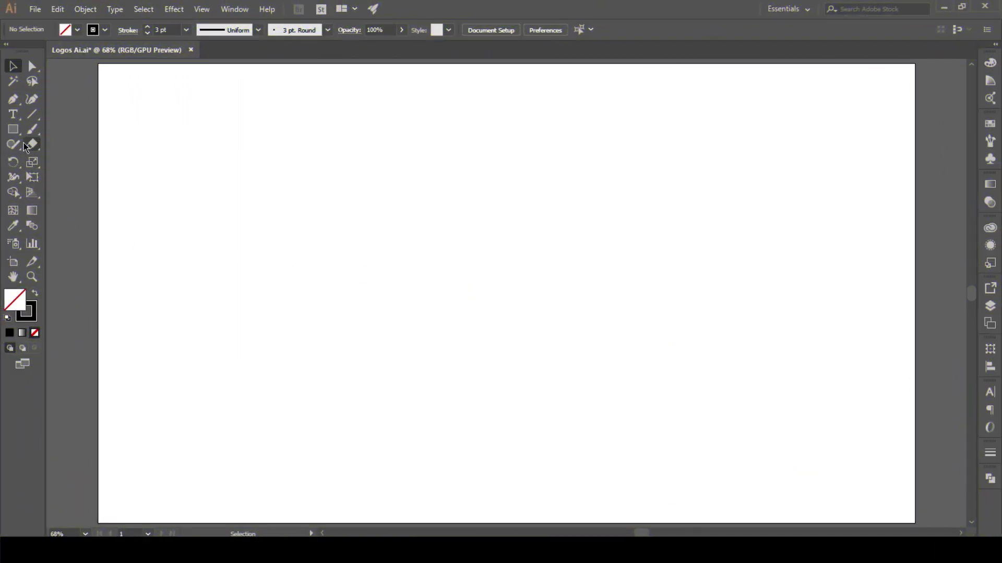
Step: Draw a three-anchor corner path with the Pen tool, running right then straight down
{"action": "left_click_drag", "start_coordinate": [13, 99], "coordinate": [60, 100]}
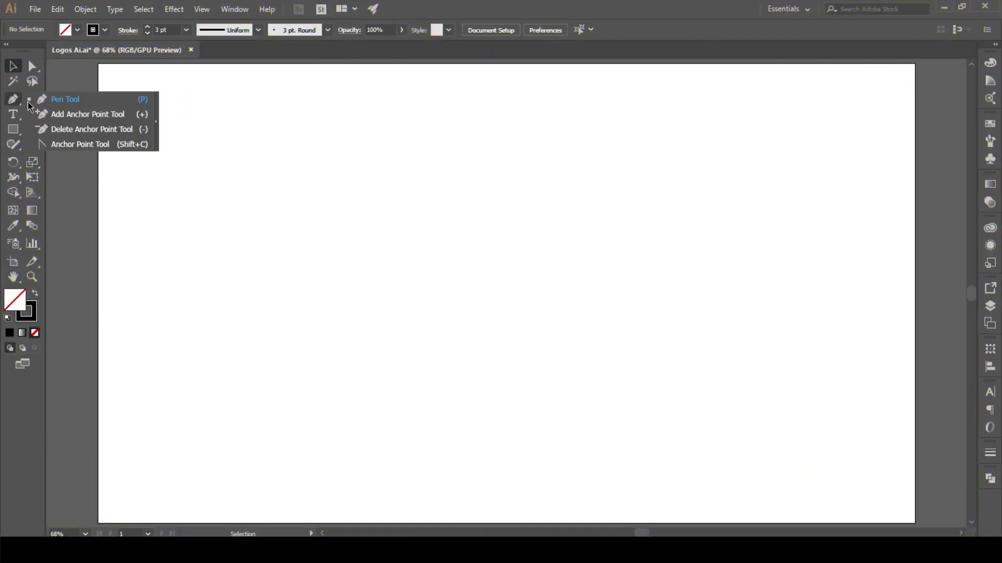
{"action": "left_click", "coordinate": [418, 240]}
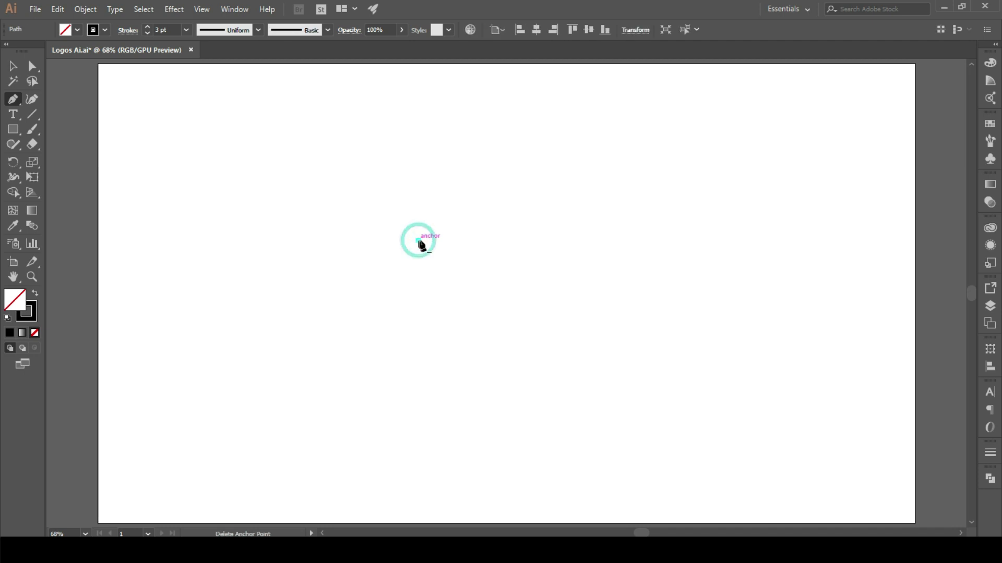
{"action": "left_click", "coordinate": [460, 240]}
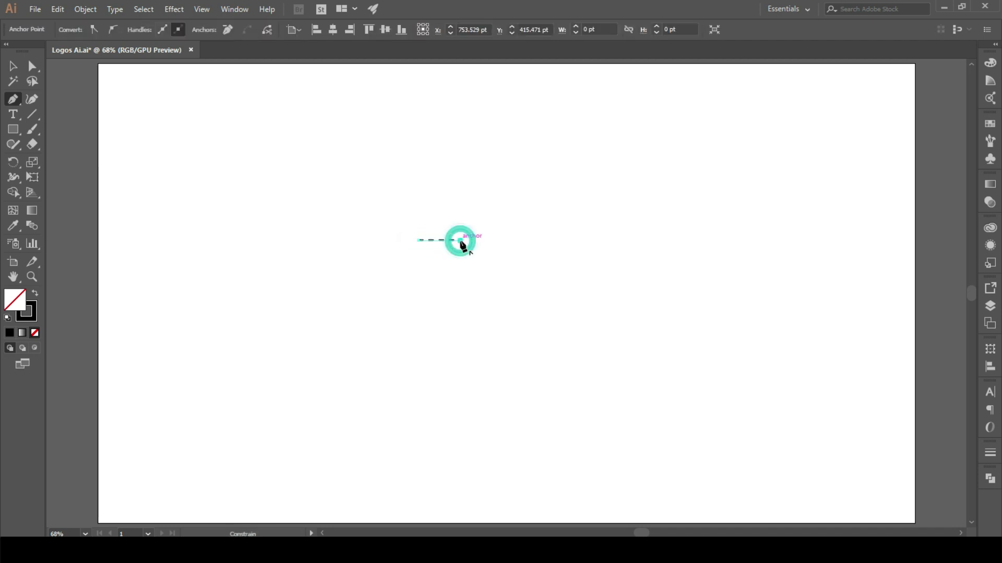
{"action": "left_click", "coordinate": [460, 307]}
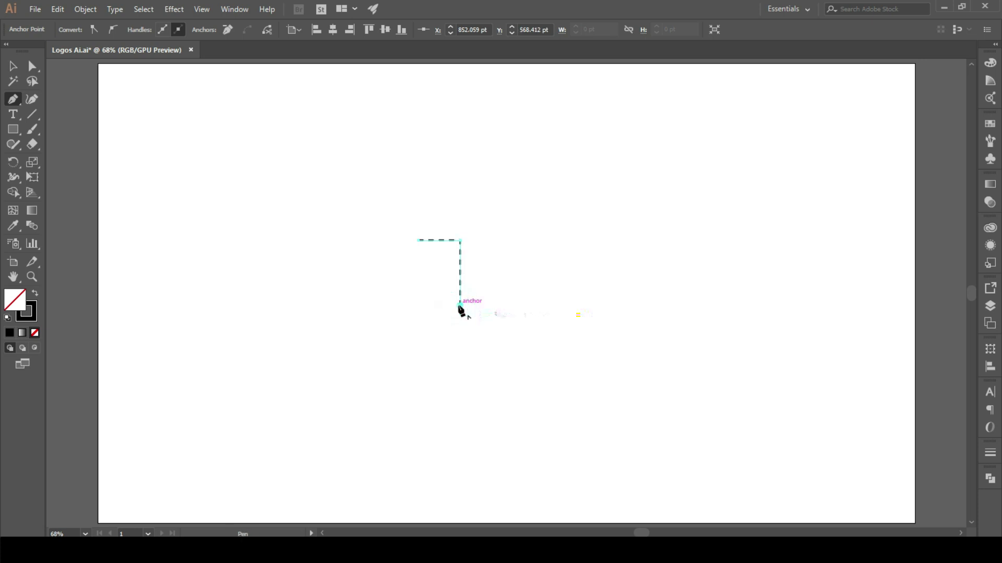
{"action": "key", "text": "v"}
{"action": "left_click", "coordinate": [501, 225]}
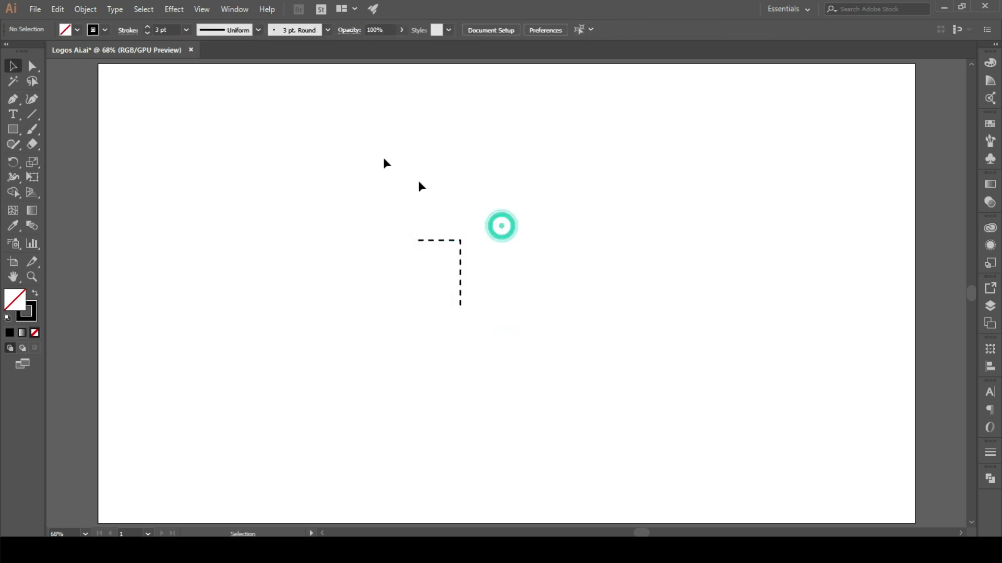
Step: Make the corner path's stroke solid instead of dashed, with round caps
{"action": "key", "text": "ctrl+1"}
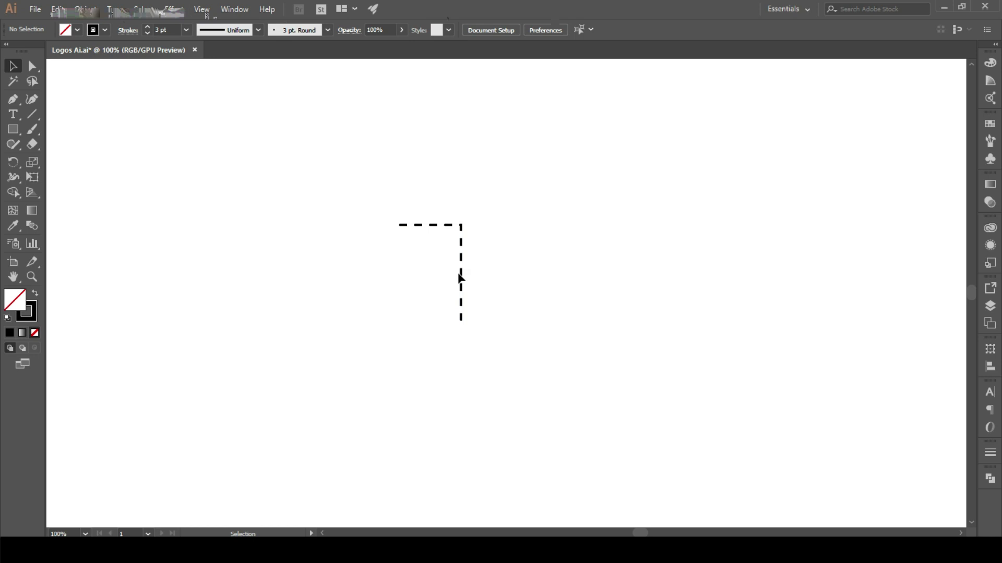
{"action": "left_click", "coordinate": [460, 274]}
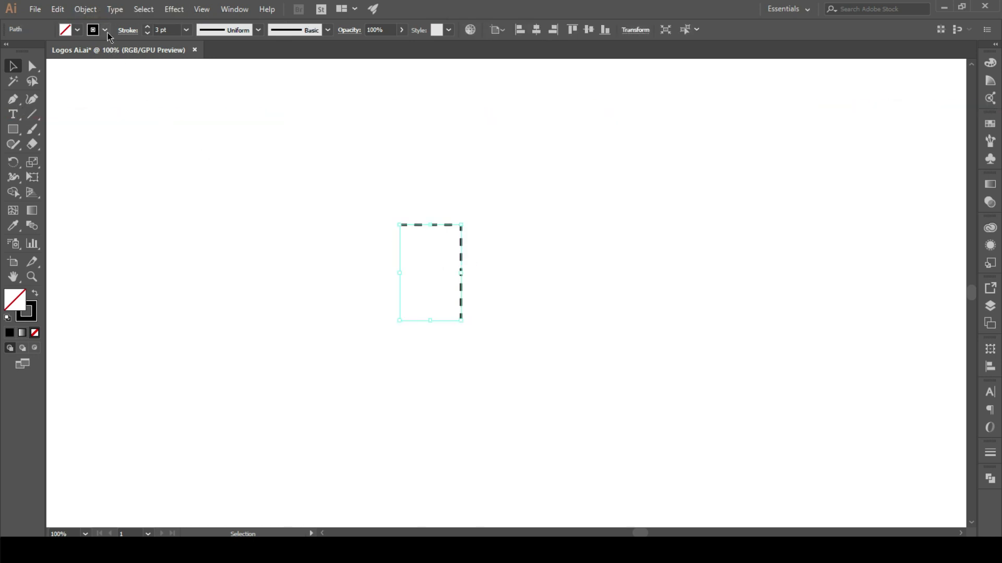
{"action": "left_click", "coordinate": [128, 30]}
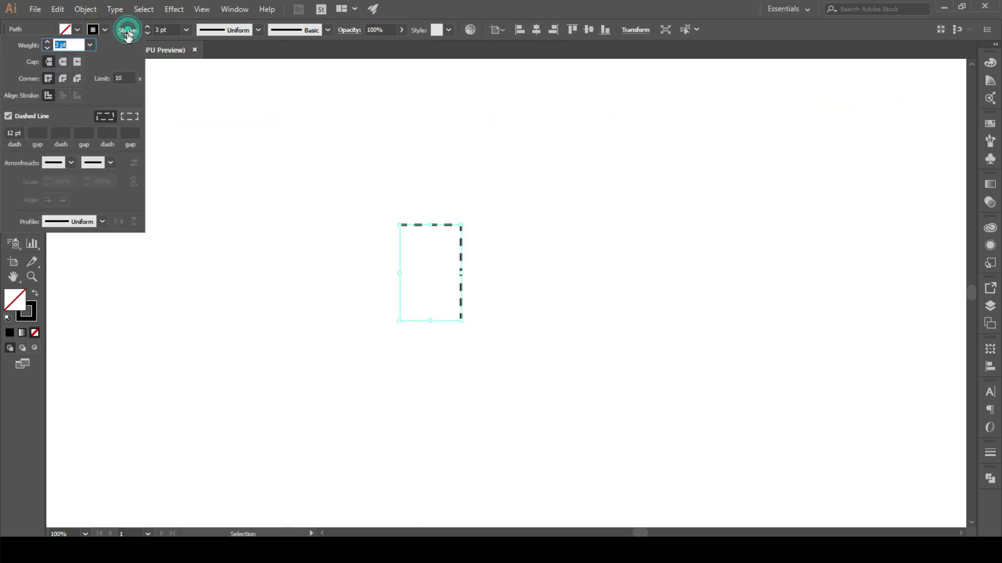
{"action": "left_click", "coordinate": [8, 116]}
{"action": "left_click", "coordinate": [62, 61]}
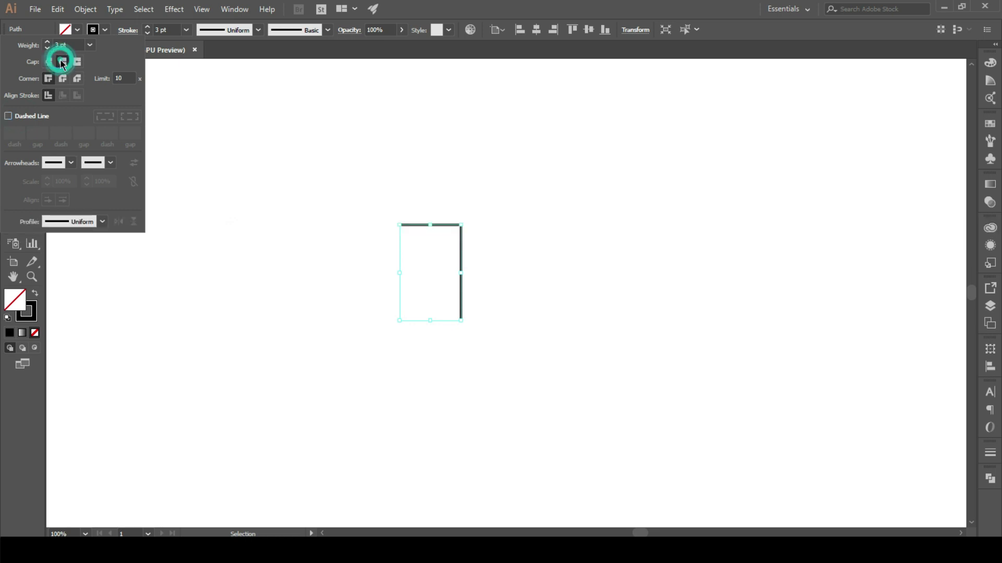
Step: Give the path a round join and raise its stroke weight to 78 pt
{"action": "left_click", "coordinate": [90, 46]}
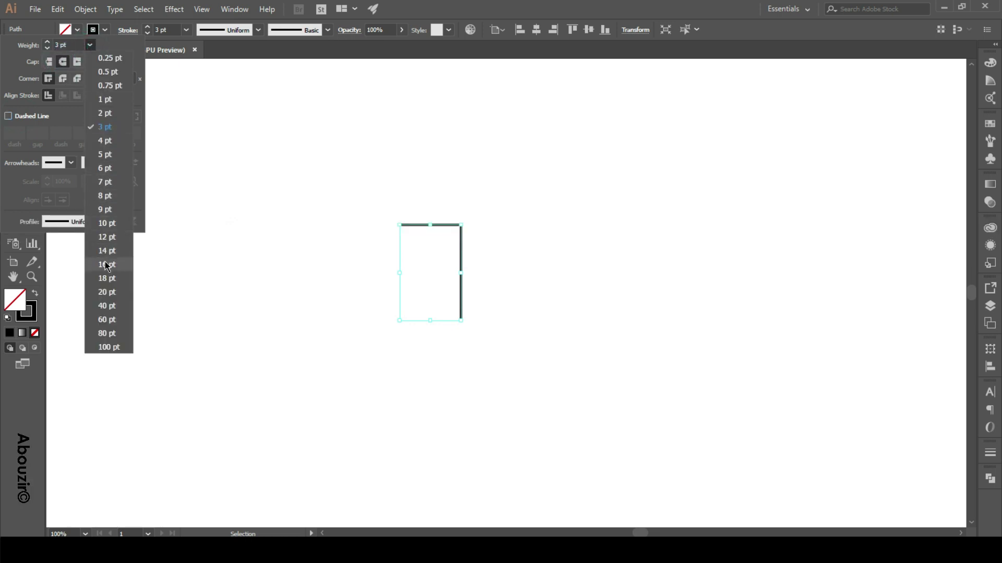
{"action": "left_click", "coordinate": [107, 265]}
{"action": "left_click", "coordinate": [87, 46]}
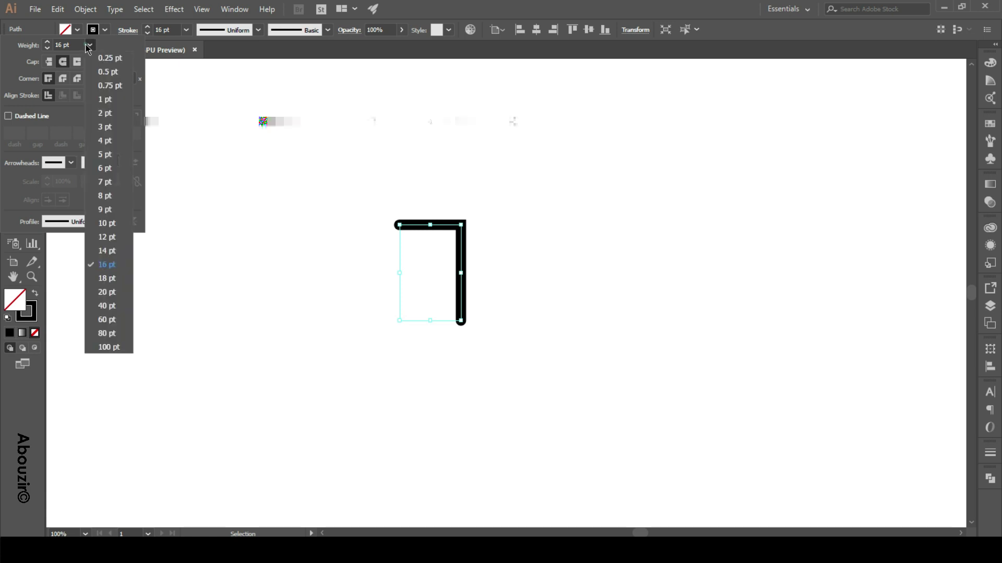
{"action": "left_click", "coordinate": [104, 319]}
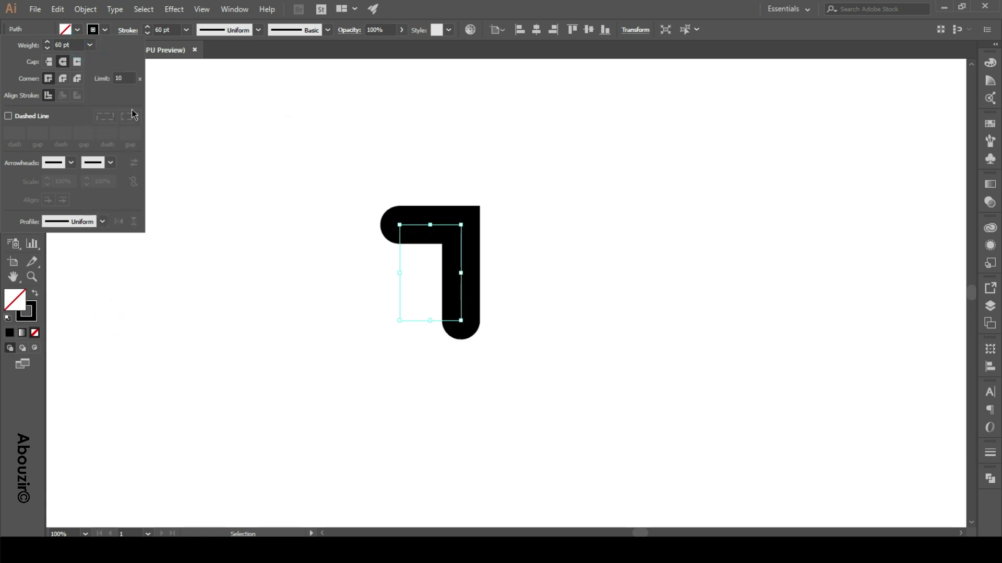
{"action": "left_click", "coordinate": [63, 79]}
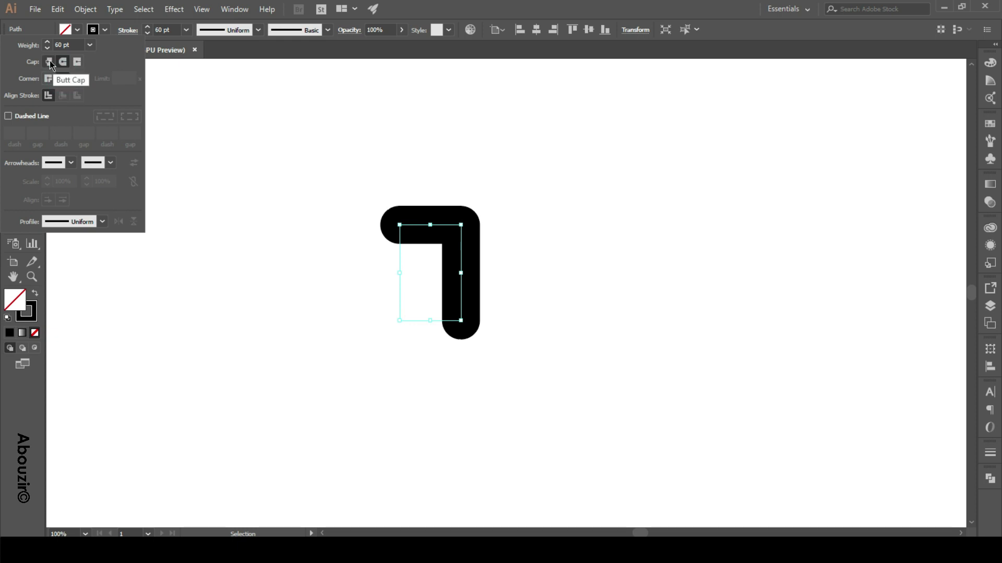
{"action": "left_click", "coordinate": [66, 44]}
{"action": "key", "text": "Up"}
{"action": "key", "text": "Up"}
{"action": "key", "text": "Up"}
{"action": "key", "text": "Up"}
{"action": "key", "text": "Up"}
{"action": "key", "text": "Up"}
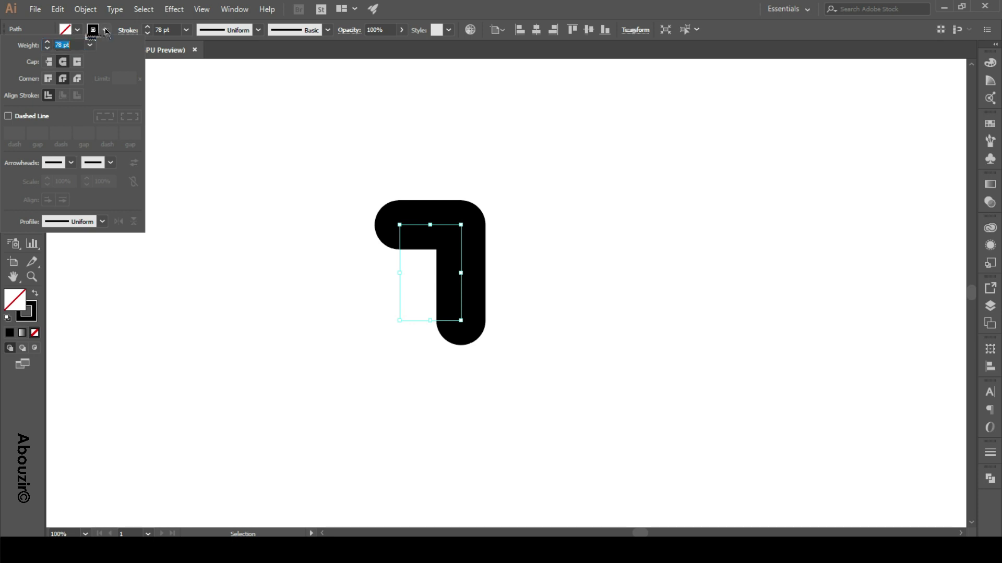
{"action": "key", "text": "Return"}
{"action": "left_click", "coordinate": [17, 63]}
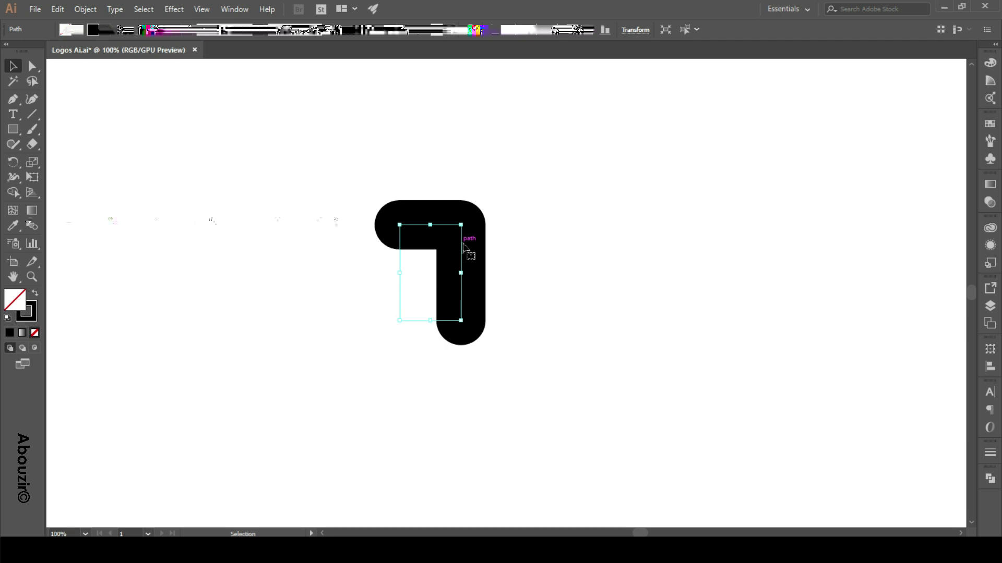
Step: Copy and Paste in Place the hook, move the copy right, and shift the original left
{"action": "left_click", "coordinate": [58, 9]}
{"action": "left_click", "coordinate": [91, 69]}
{"action": "left_click", "coordinate": [58, 9]}
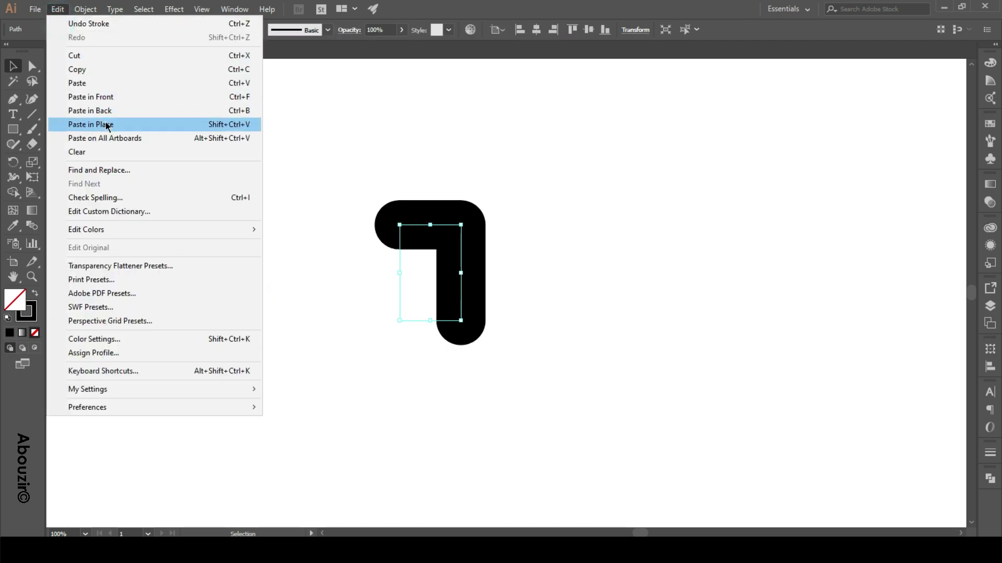
{"action": "left_click", "coordinate": [103, 124]}
{"action": "left_click_drag", "start_coordinate": [460, 243], "coordinate": [791, 271]}
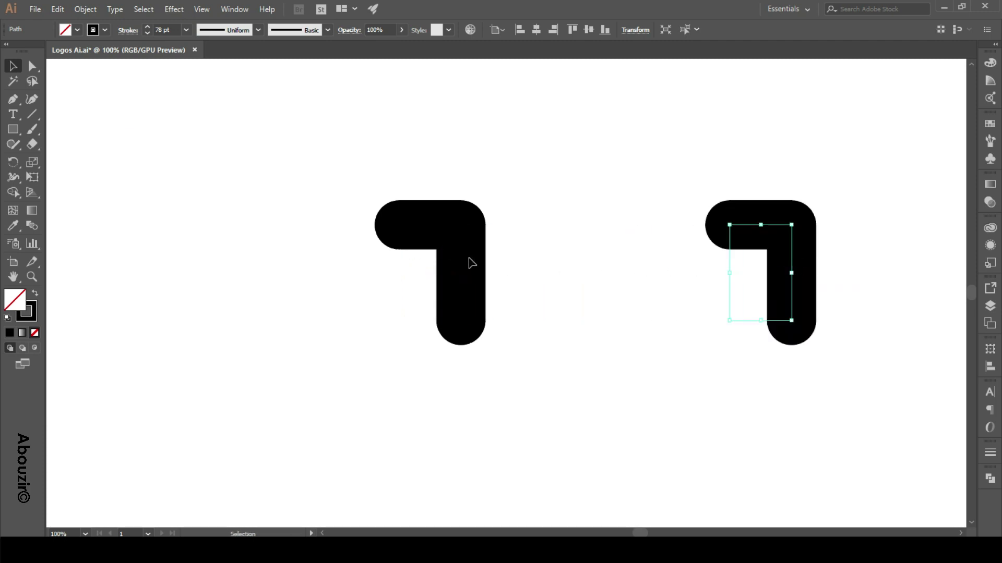
{"action": "left_click_drag", "start_coordinate": [468, 264], "coordinate": [386, 259]}
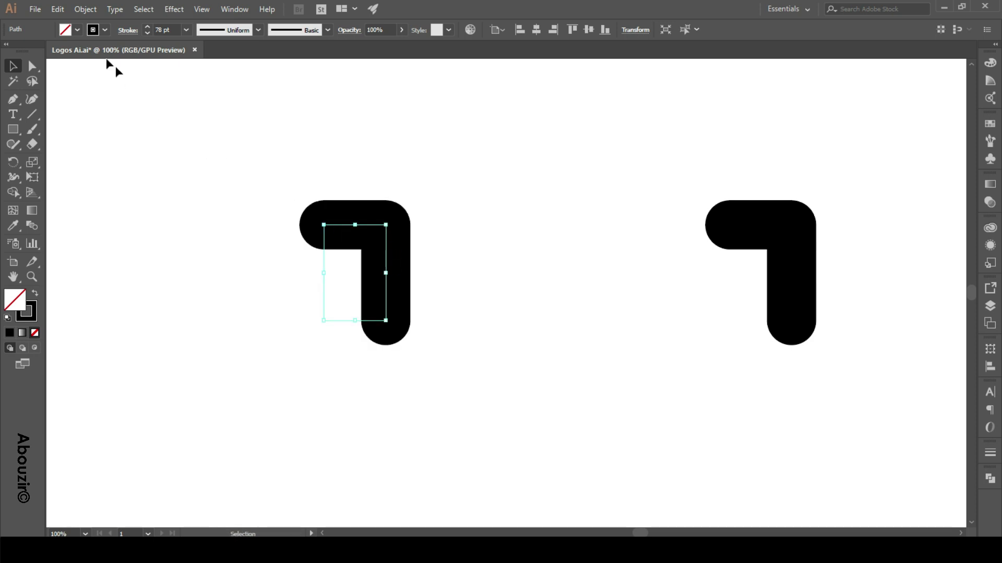
Step: Expand the left hook's stroke and fill with Object > Expand
{"action": "left_click", "coordinate": [85, 10]}
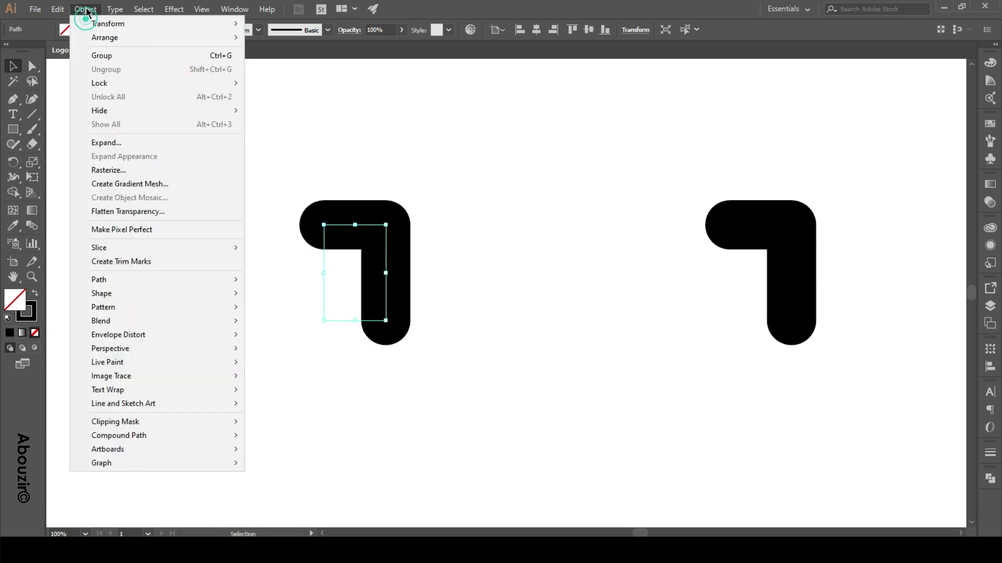
{"action": "left_click", "coordinate": [127, 145]}
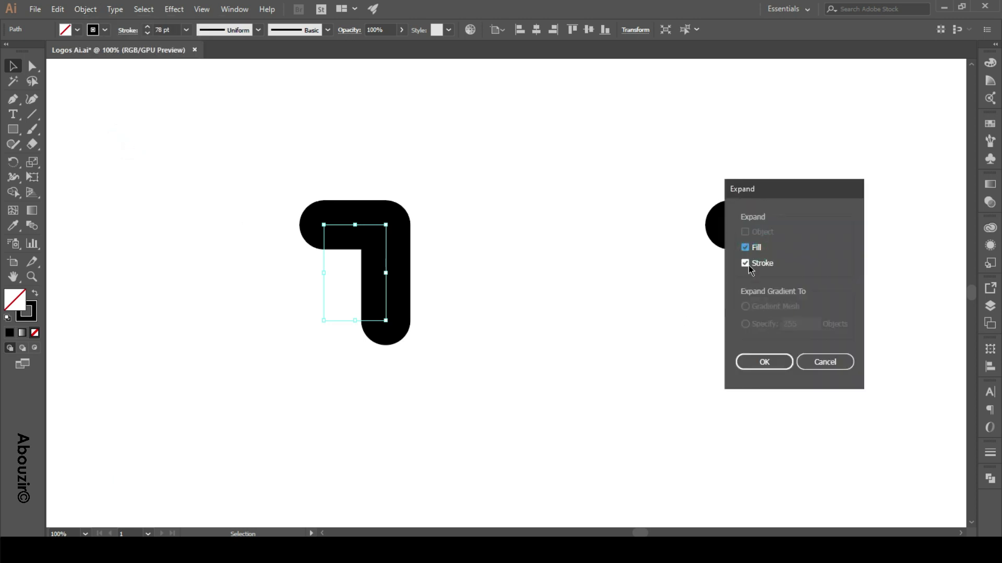
{"action": "left_click", "coordinate": [757, 365]}
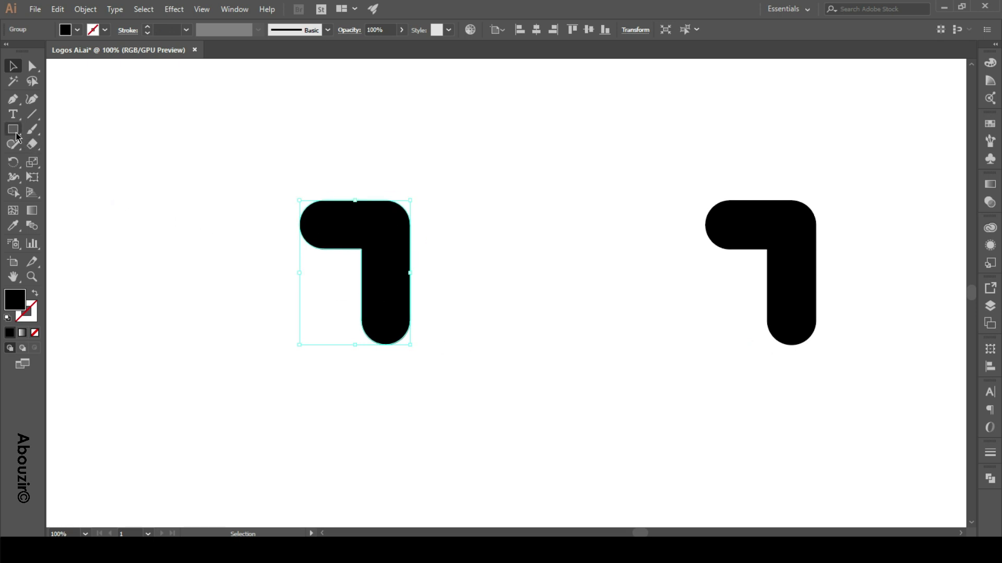
{"action": "left_click_drag", "start_coordinate": [15, 135], "coordinate": [78, 160]}
Step: Draw a 65 pt circle in the right hook's bottom end and fill it with RGB Red
{"action": "left_click", "coordinate": [212, 166]}
{"action": "scroll", "coordinate": [322, 230], "scroll_direction": "up", "scroll_amount": 1}
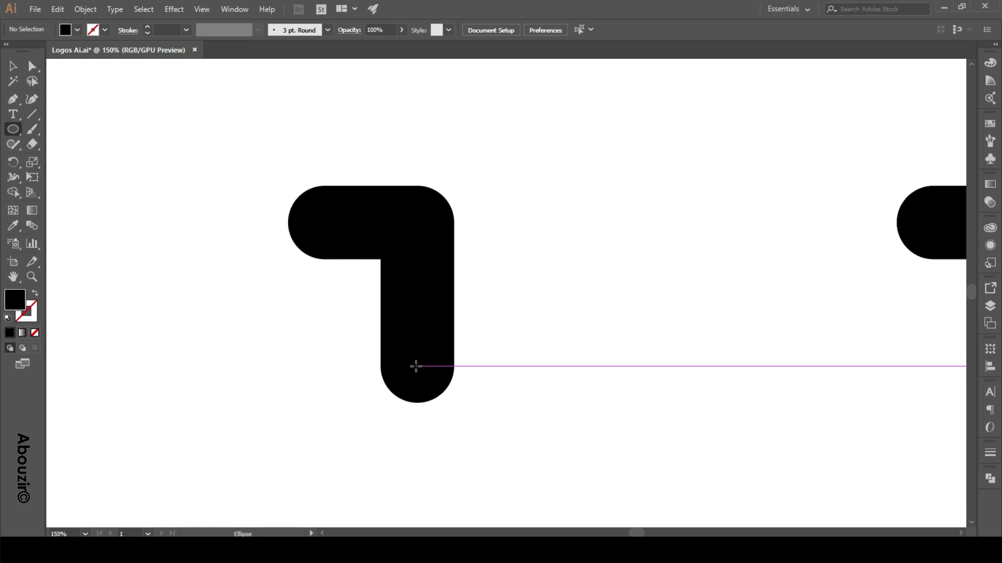
{"action": "key", "text": "space"}
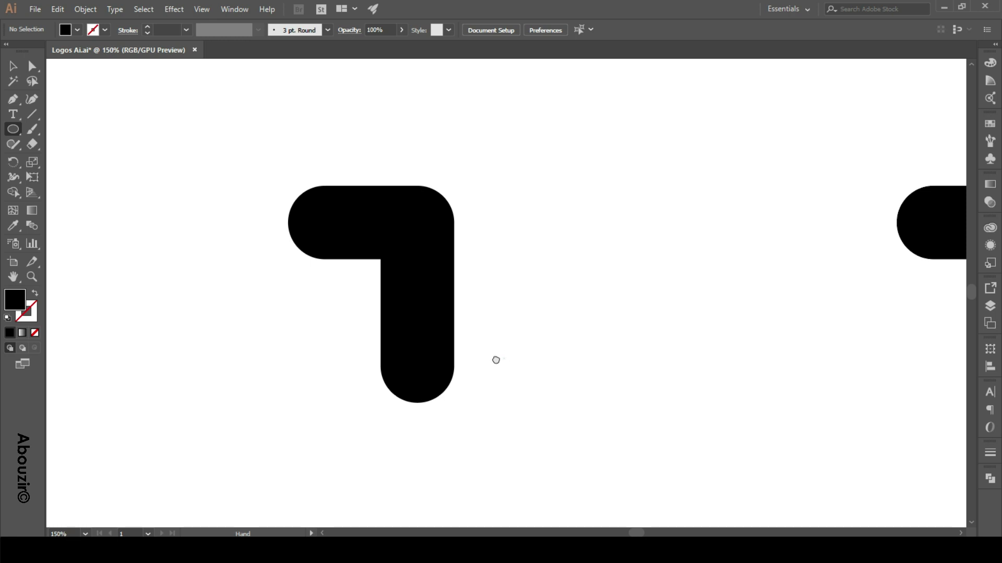
{"action": "left_click_drag", "start_coordinate": [496, 360], "coordinate": [309, 355]}
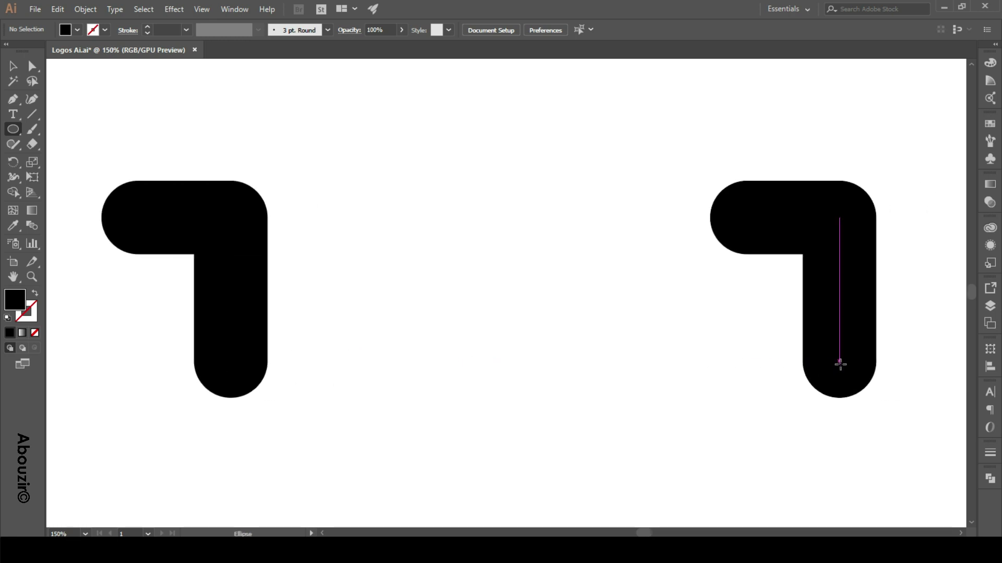
{"action": "left_click_drag", "start_coordinate": [840, 360], "coordinate": [853, 392]}
{"action": "key", "text": "v"}
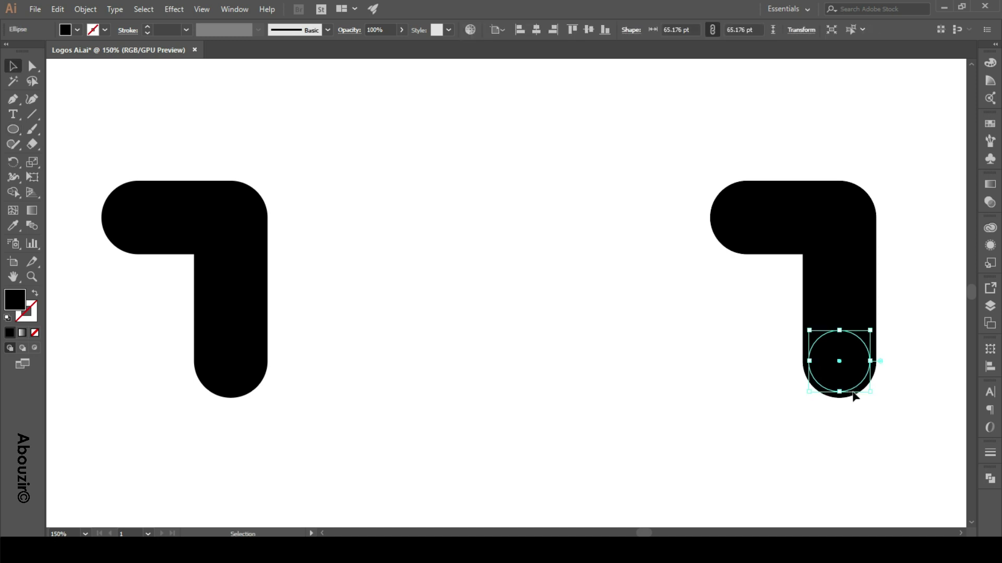
{"action": "left_click", "coordinate": [82, 29]}
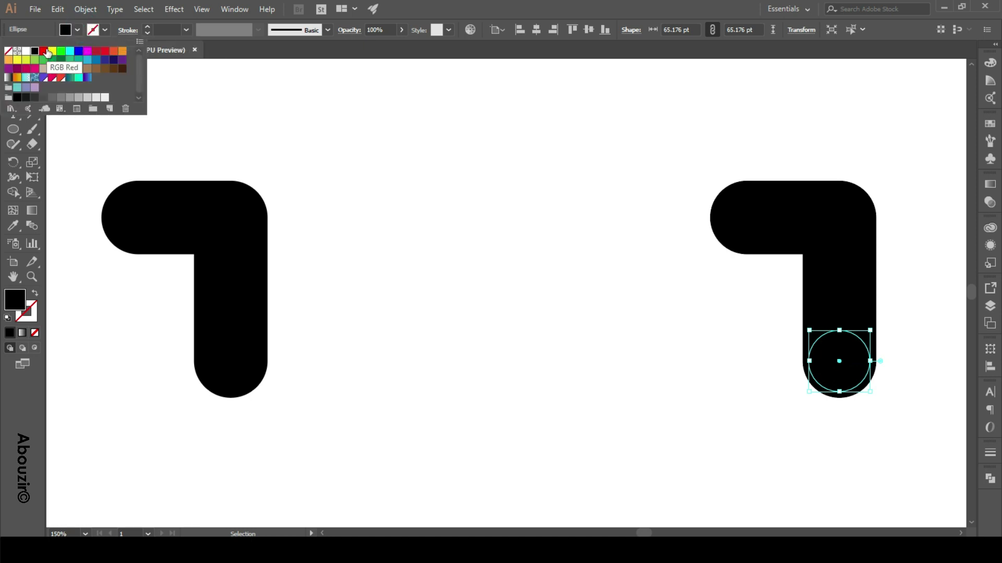
{"action": "left_click", "coordinate": [44, 52]}
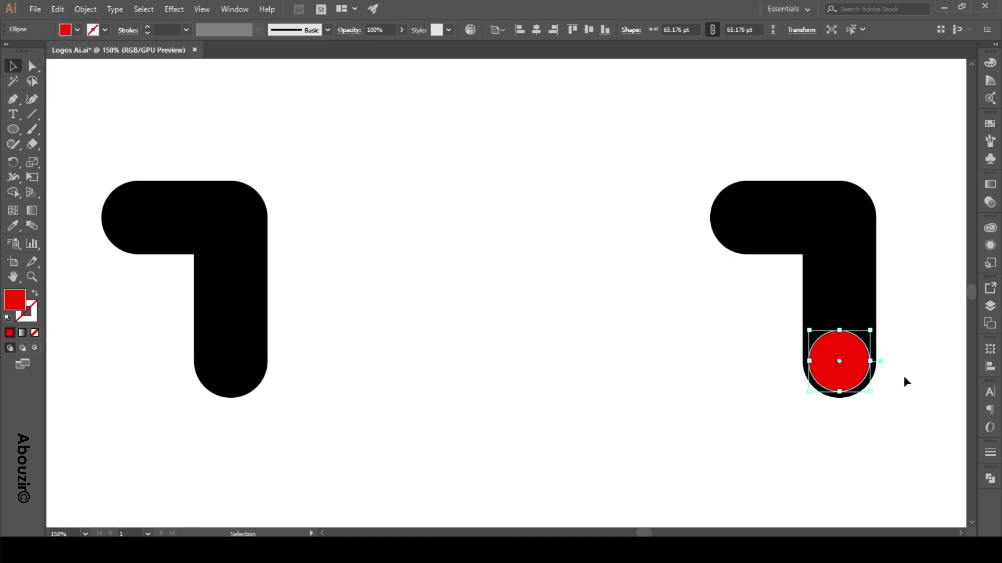
Step: Move the red circle into the left hook's bottom end and place a pasted copy at the bar's left end
{"action": "left_click_drag", "start_coordinate": [847, 366], "coordinate": [241, 362]}
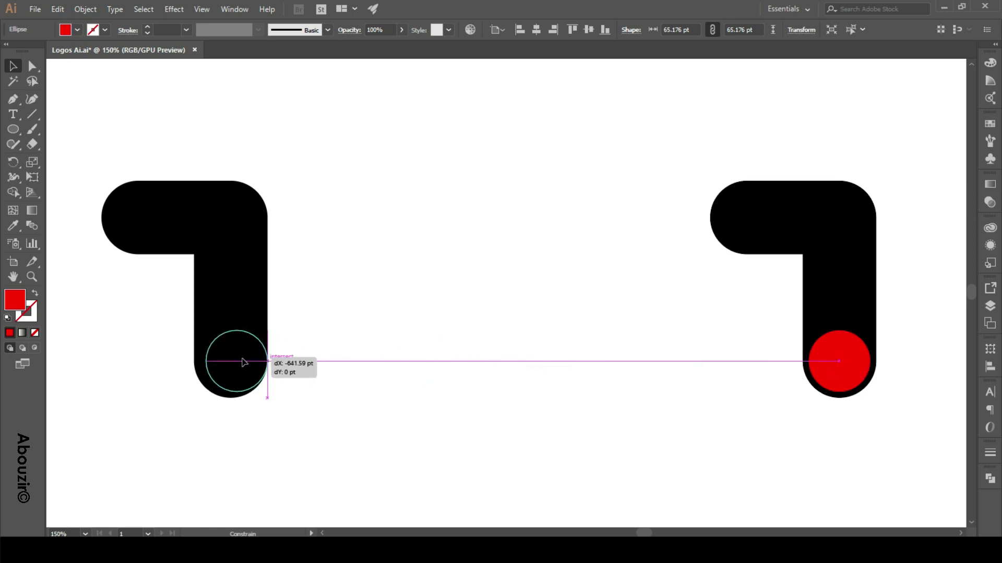
{"action": "left_click_drag", "start_coordinate": [241, 361], "coordinate": [241, 362]}
{"action": "left_click_drag", "start_coordinate": [391, 335], "coordinate": [532, 373]}
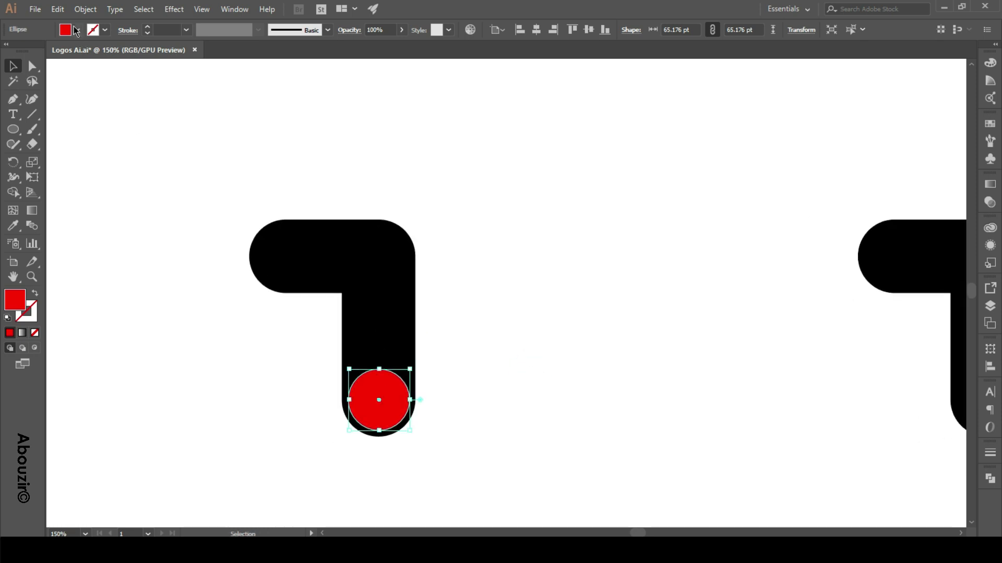
{"action": "left_click", "coordinate": [57, 10]}
{"action": "left_click", "coordinate": [81, 68]}
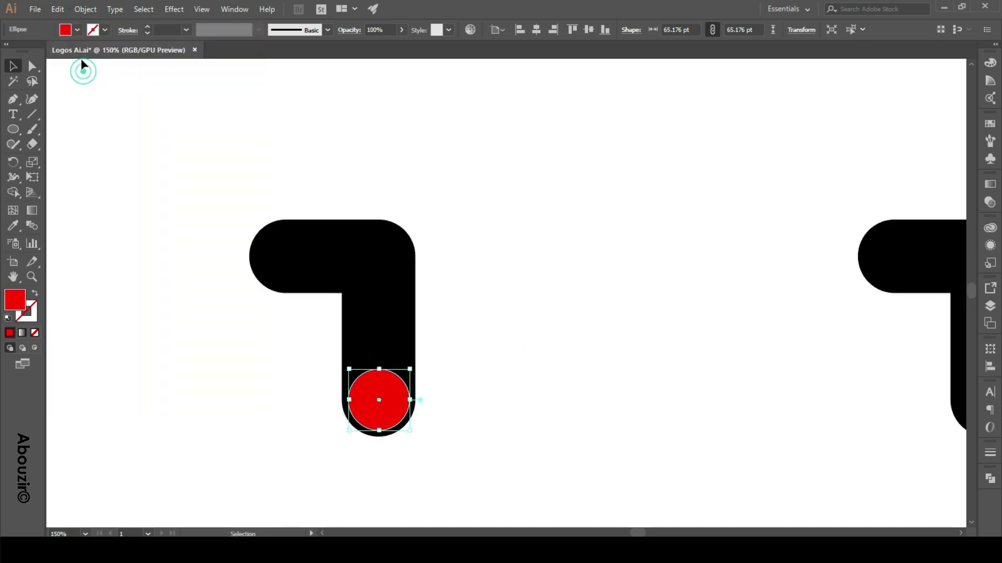
{"action": "left_click", "coordinate": [57, 10]}
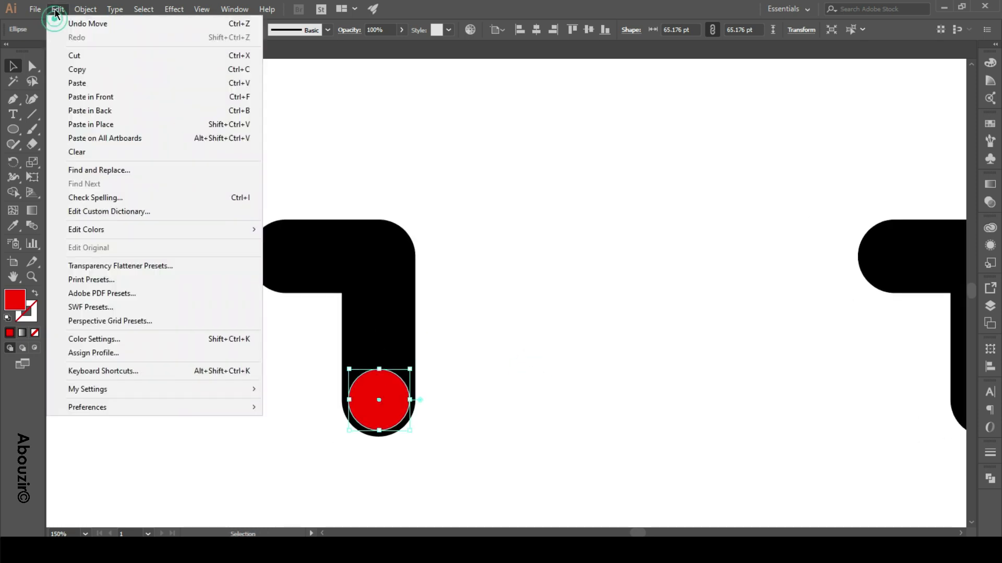
{"action": "left_click", "coordinate": [123, 124]}
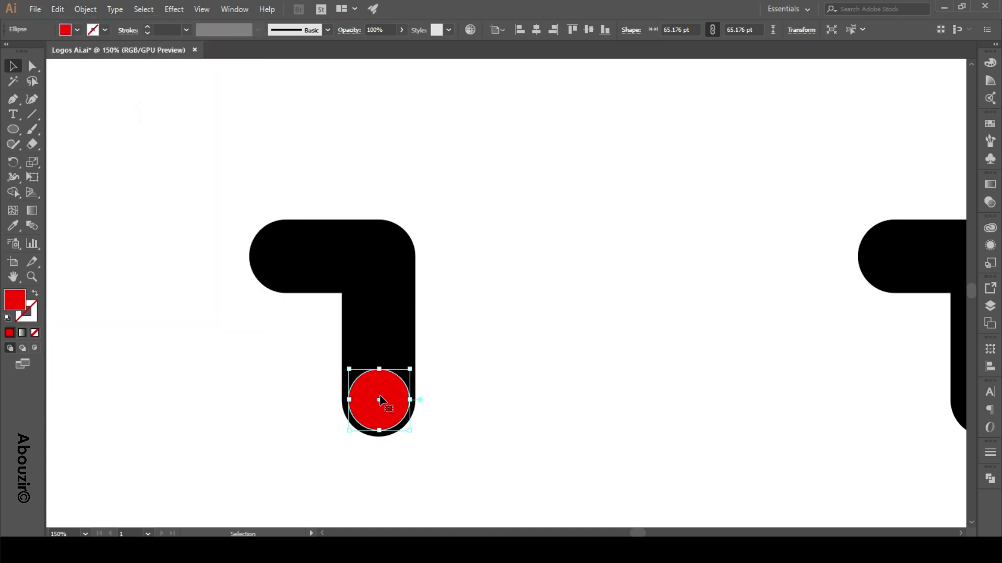
{"action": "left_click_drag", "start_coordinate": [380, 400], "coordinate": [289, 257]}
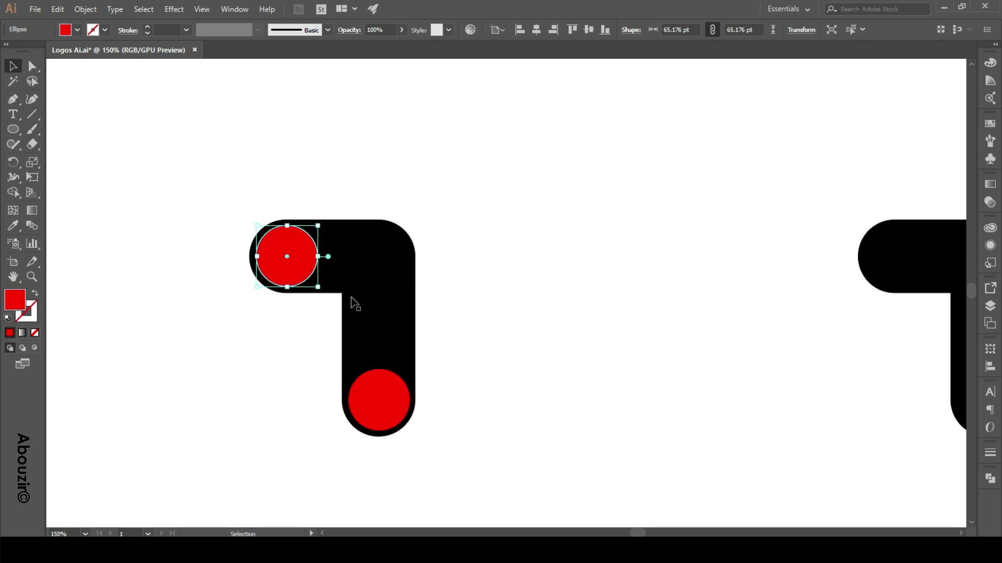
{"action": "left_click", "coordinate": [457, 355]}
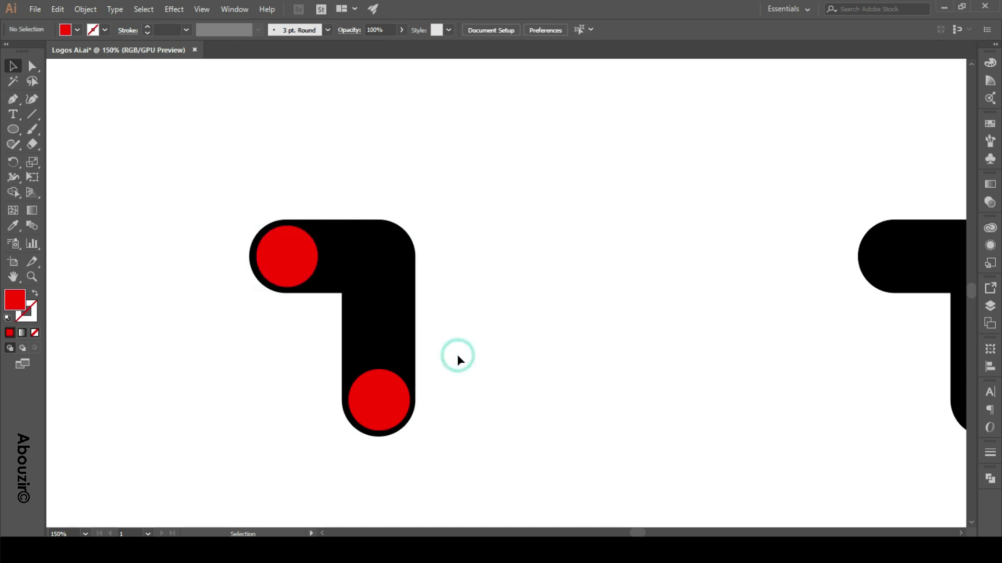
Step: Paste a third red circle, move the right L down-left, and set the circle just right of the bar
{"action": "left_click_drag", "start_coordinate": [459, 346], "coordinate": [404, 351]}
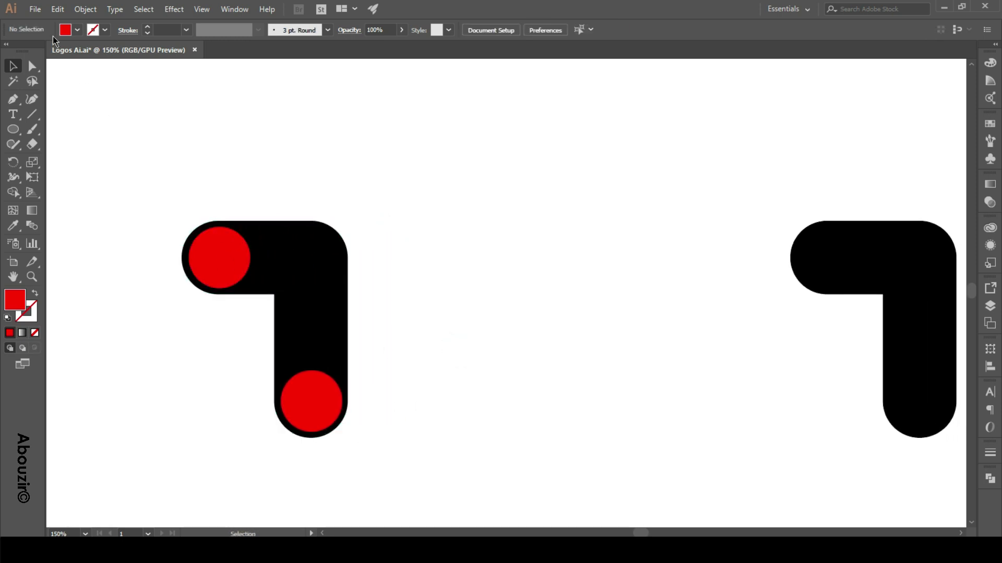
{"action": "left_click", "coordinate": [58, 11]}
{"action": "left_click", "coordinate": [123, 127]}
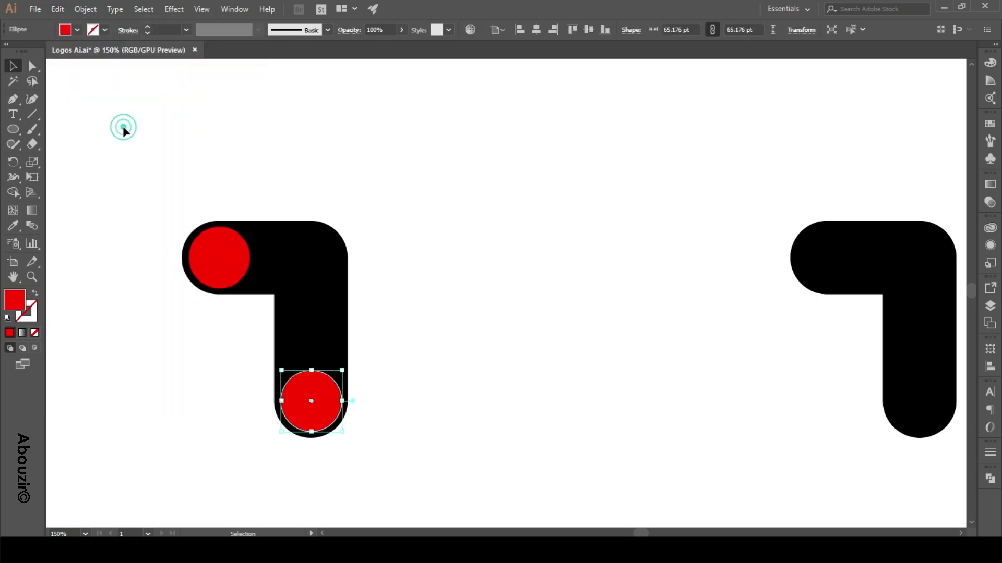
{"action": "left_click_drag", "start_coordinate": [323, 399], "coordinate": [331, 250]}
{"action": "scroll", "coordinate": [346, 252], "scroll_direction": "down", "scroll_amount": 1}
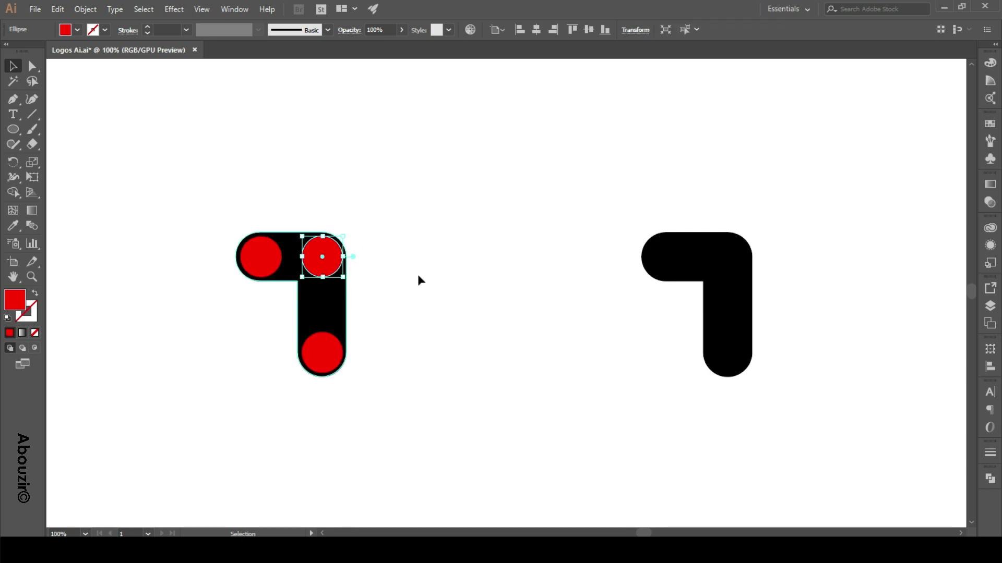
{"action": "left_click_drag", "start_coordinate": [700, 284], "coordinate": [650, 450]}
{"action": "mouse_move", "coordinate": [319, 259]}
{"action": "left_mouse_down"}
{"action": "mouse_move", "coordinate": [393, 262]}
{"action": "mouse_move", "coordinate": [384, 262]}
{"action": "left_mouse_up"}
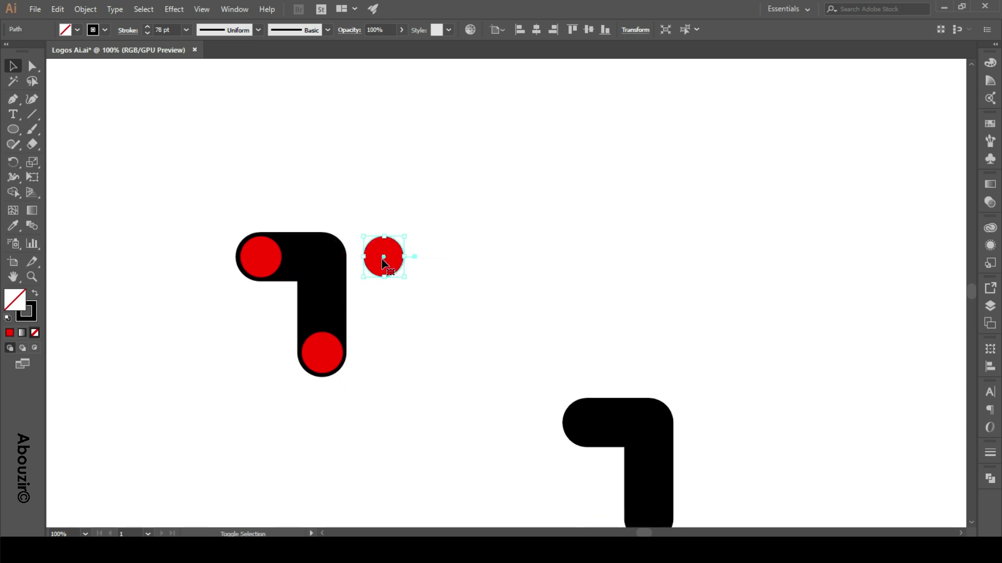
{"action": "scroll", "coordinate": [357, 264], "scroll_direction": "up", "scroll_amount": 1}
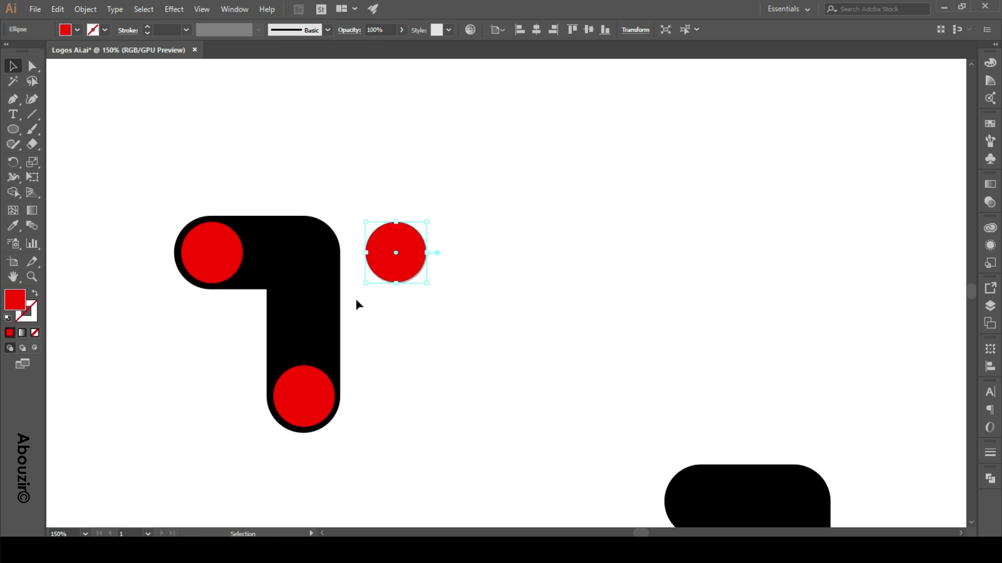
{"action": "left_click", "coordinate": [355, 299]}
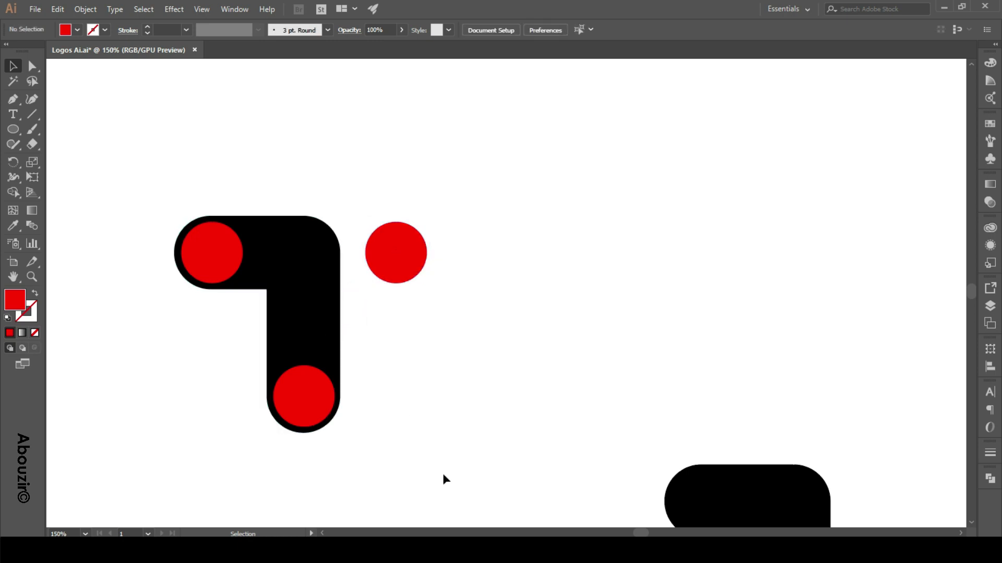
Step: Lower the bar-and-circles group's opacity to 79%
{"action": "left_click", "coordinate": [332, 308]}
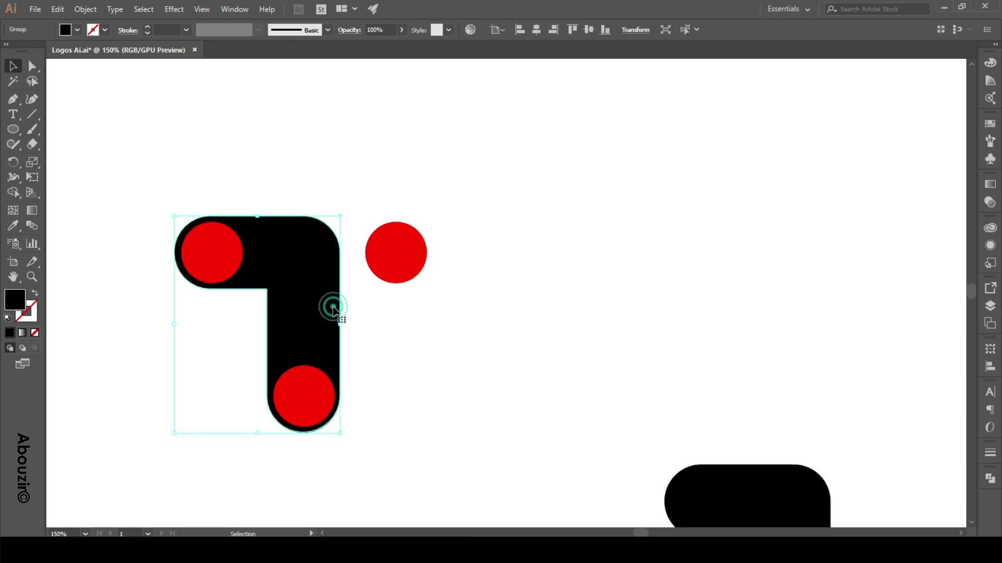
{"action": "left_click", "coordinate": [402, 30]}
{"action": "left_click_drag", "start_coordinate": [403, 45], "coordinate": [387, 45]}
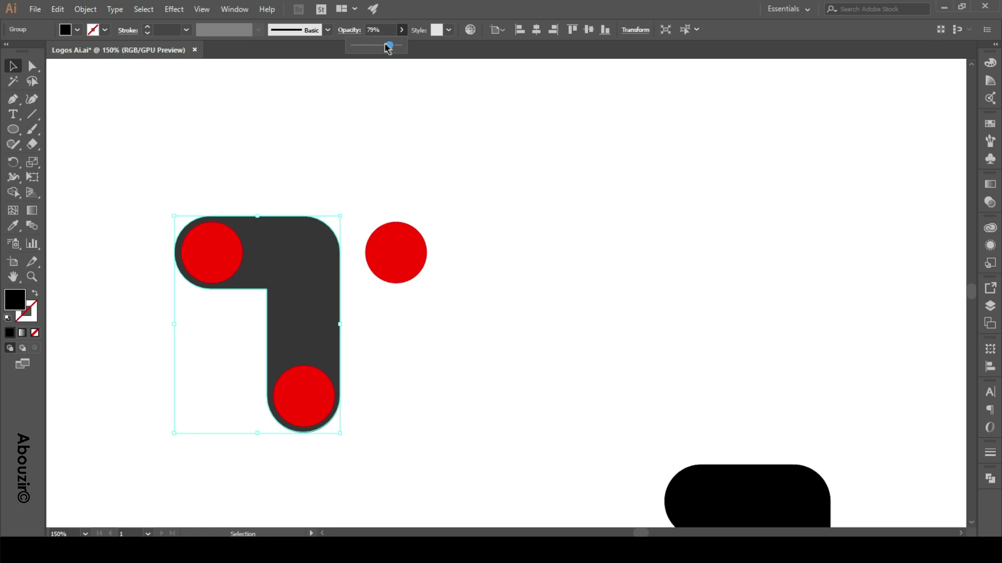
{"action": "left_click", "coordinate": [397, 346]}
Step: Fill the two red circles on the bar with black
{"action": "left_click", "coordinate": [316, 395]}
{"action": "left_click", "coordinate": [237, 266], "text": "shift"}
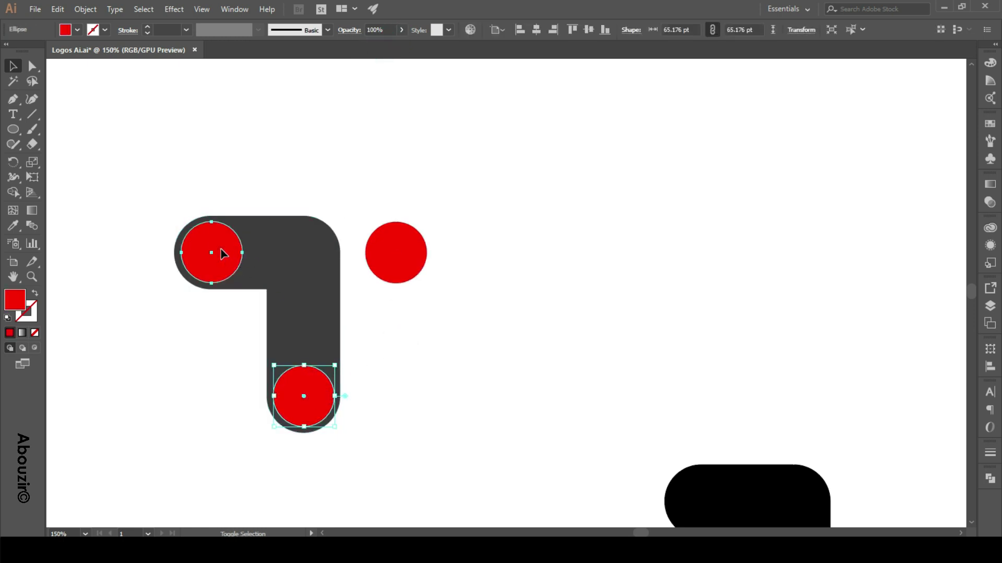
{"action": "left_click", "coordinate": [79, 30]}
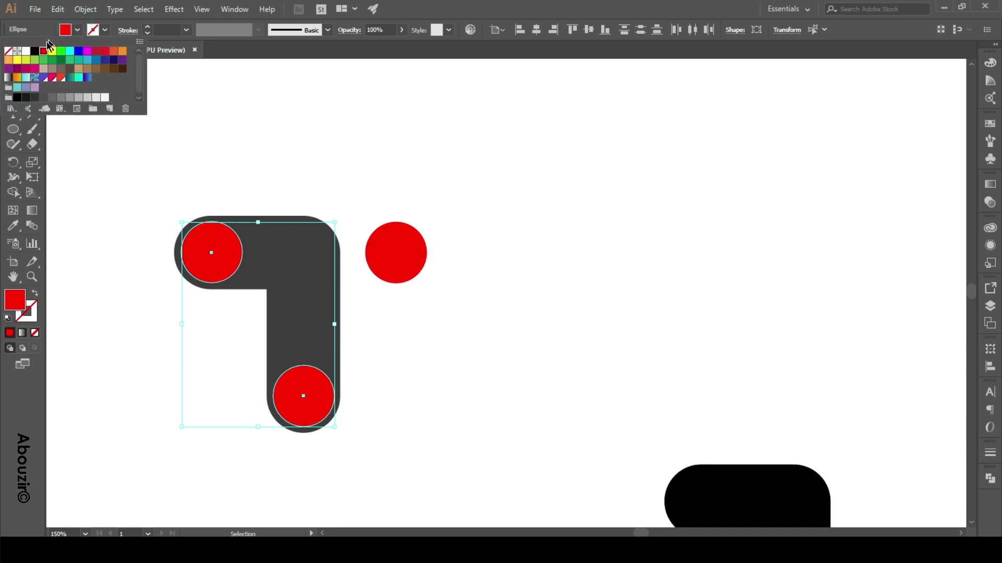
{"action": "left_click", "coordinate": [34, 51]}
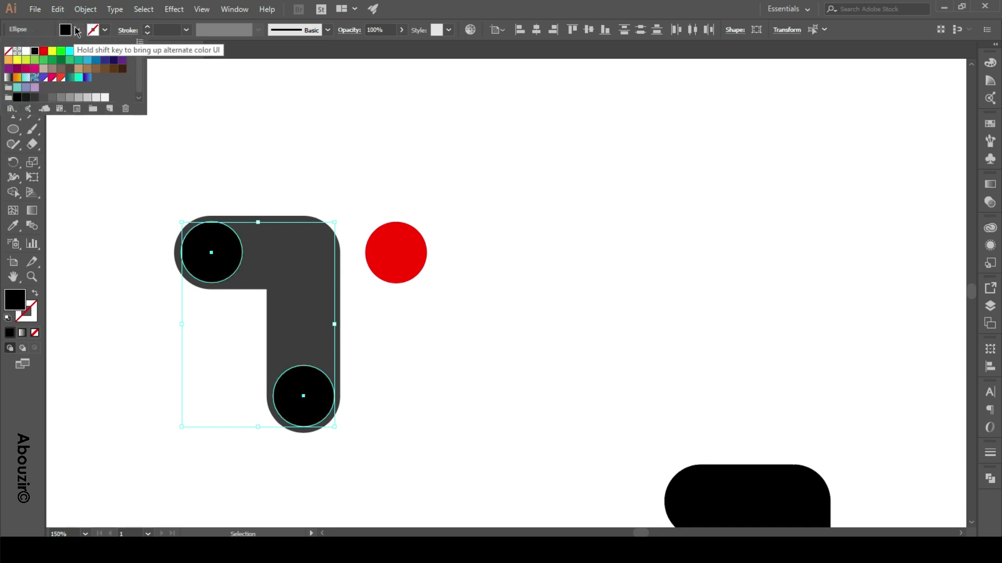
{"action": "key", "text": "Return"}
{"action": "left_click", "coordinate": [285, 168]}
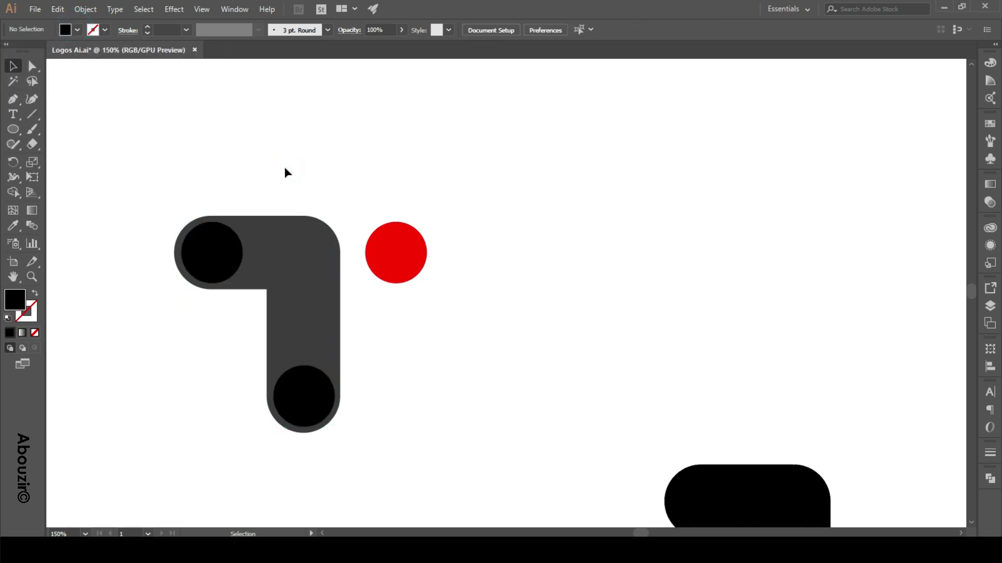
Step: Make the separate red circle black by sampling a black circle with the Eyedropper
{"action": "left_click", "coordinate": [392, 253]}
{"action": "key", "text": "i"}
{"action": "left_click", "coordinate": [326, 385]}
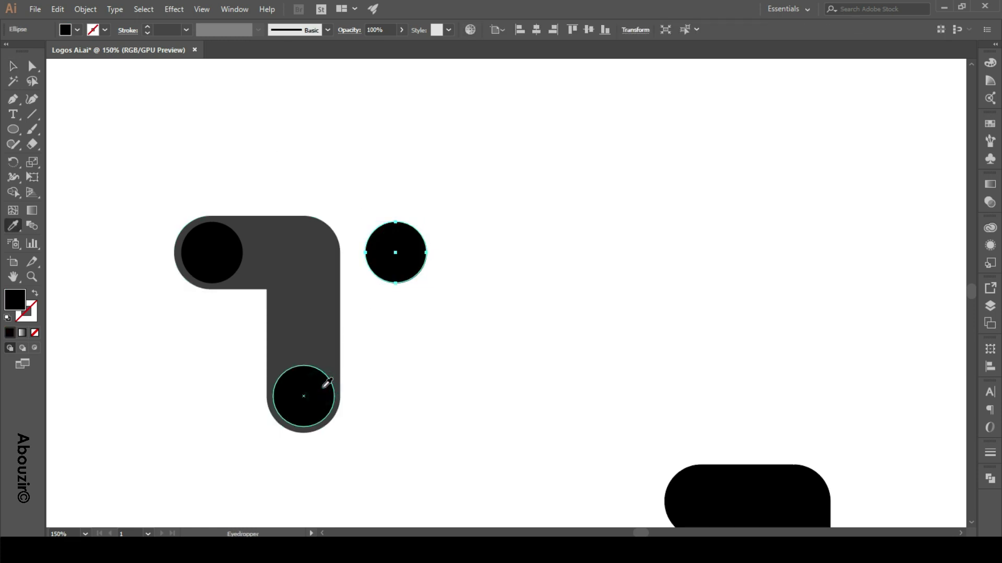
{"action": "key", "text": "v"}
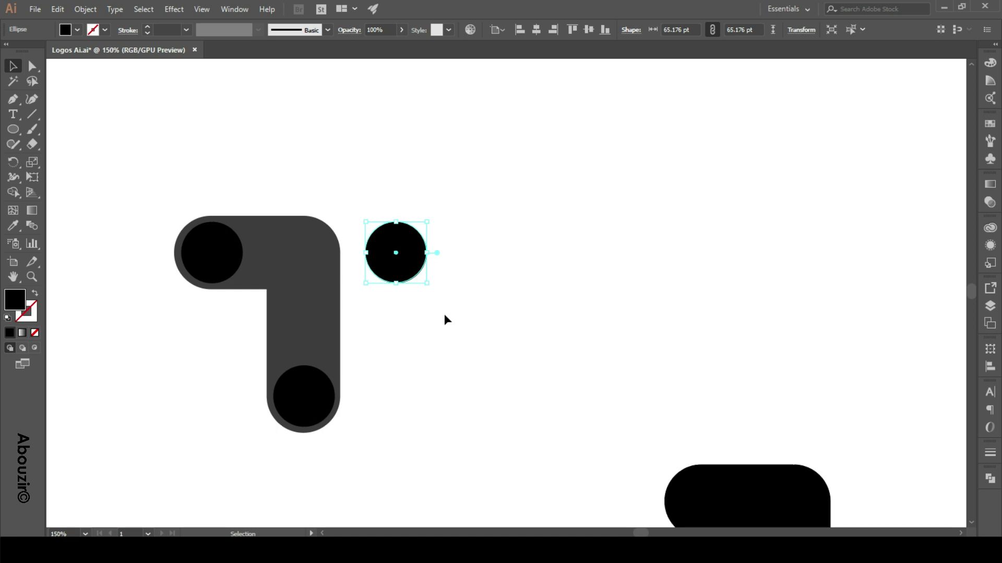
{"action": "left_click", "coordinate": [445, 319]}
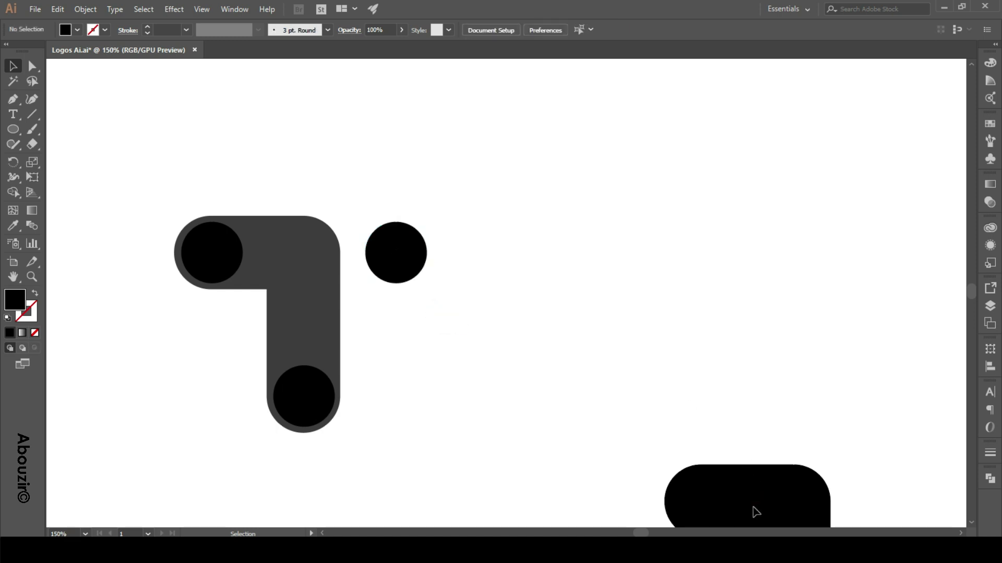
Step: Raise the right L, delete its bottom anchor to leave a straight bar, and shift it left
{"action": "mouse_move", "coordinate": [755, 502]}
{"action": "left_mouse_down"}
{"action": "mouse_move", "coordinate": [749, 407]}
{"action": "mouse_move", "coordinate": [688, 253]}
{"action": "left_mouse_up"}
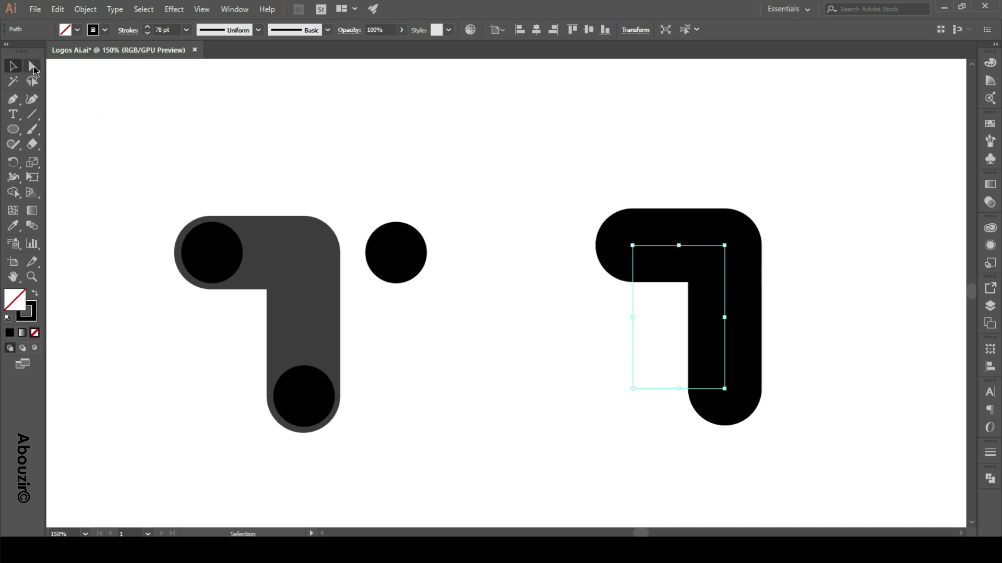
{"action": "left_click", "coordinate": [32, 66]}
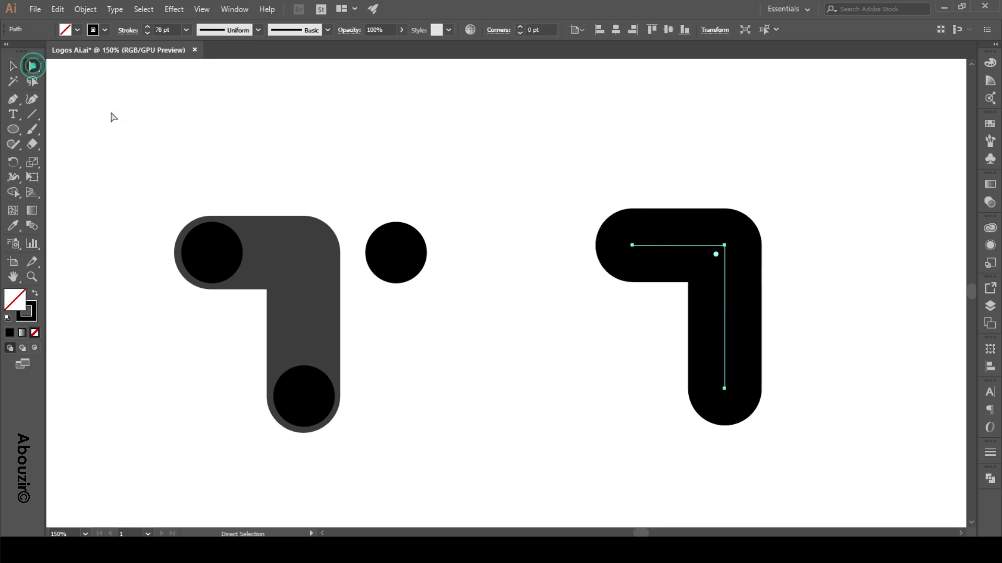
{"action": "left_click", "coordinate": [724, 389]}
{"action": "key", "text": "Delete"}
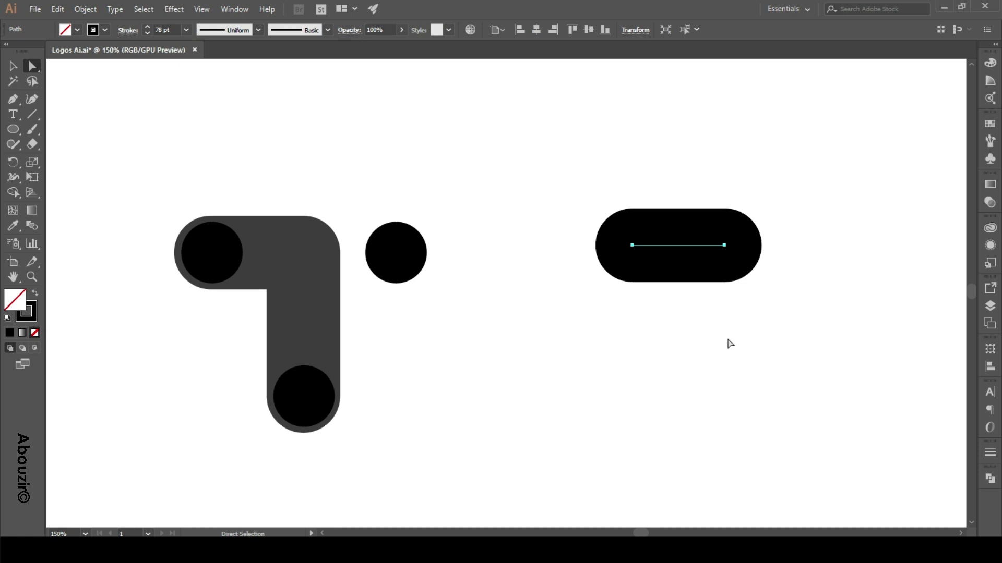
{"action": "left_click", "coordinate": [13, 66]}
{"action": "left_click_drag", "start_coordinate": [714, 248], "coordinate": [636, 249]}
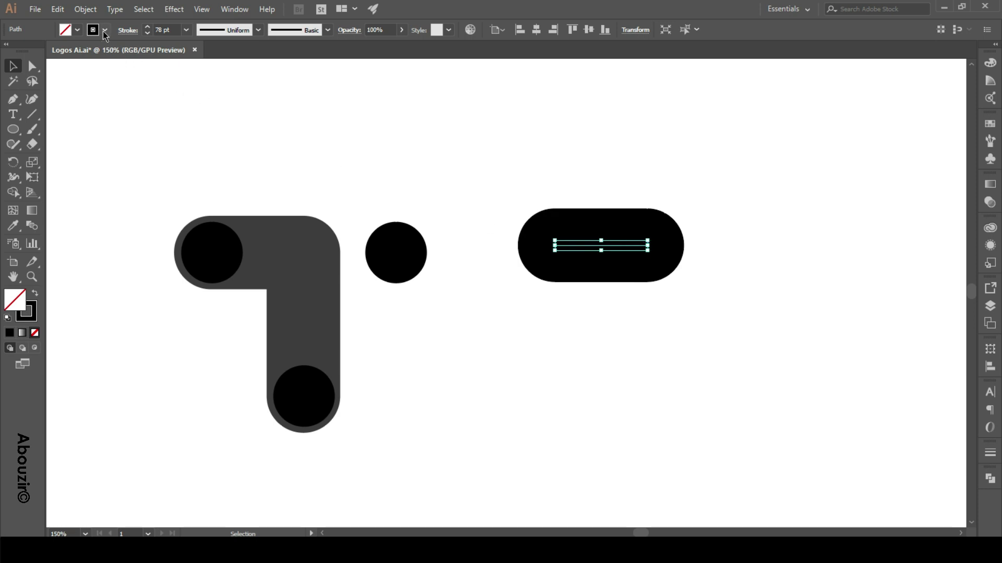
Step: Stroke the straight bar red, send it to the back, and slide it over the grey bar's top arm
{"action": "left_click", "coordinate": [105, 30]}
{"action": "left_click", "coordinate": [43, 51]}
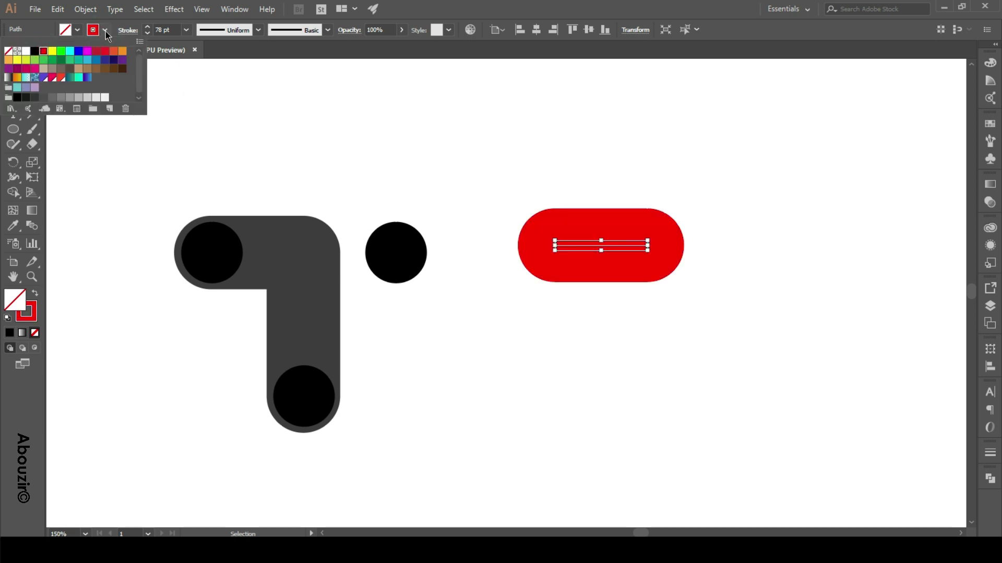
{"action": "left_click", "coordinate": [106, 32]}
{"action": "right_click", "coordinate": [609, 253]}
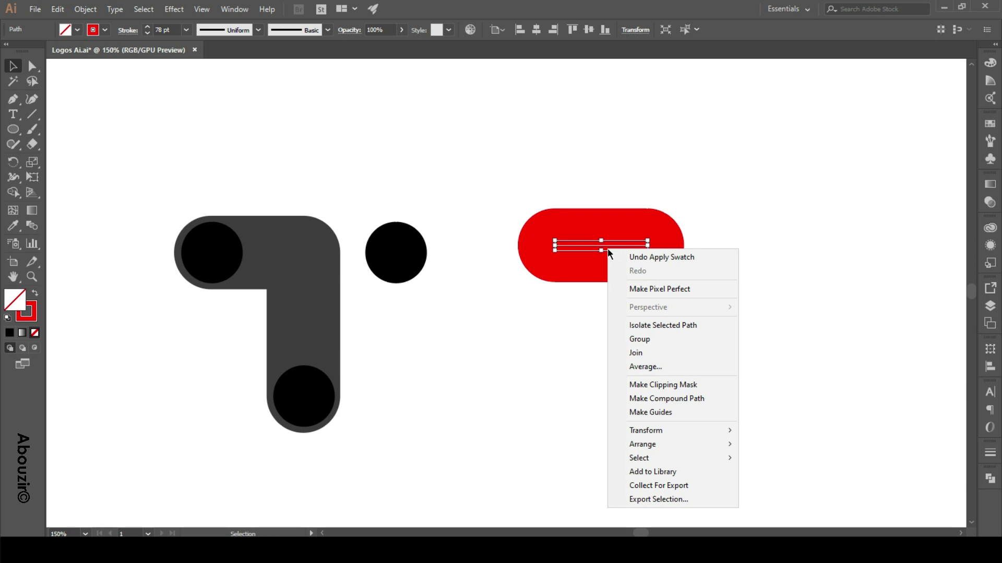
{"action": "mouse_move", "coordinate": [670, 443]}
{"action": "left_click", "coordinate": [775, 486]}
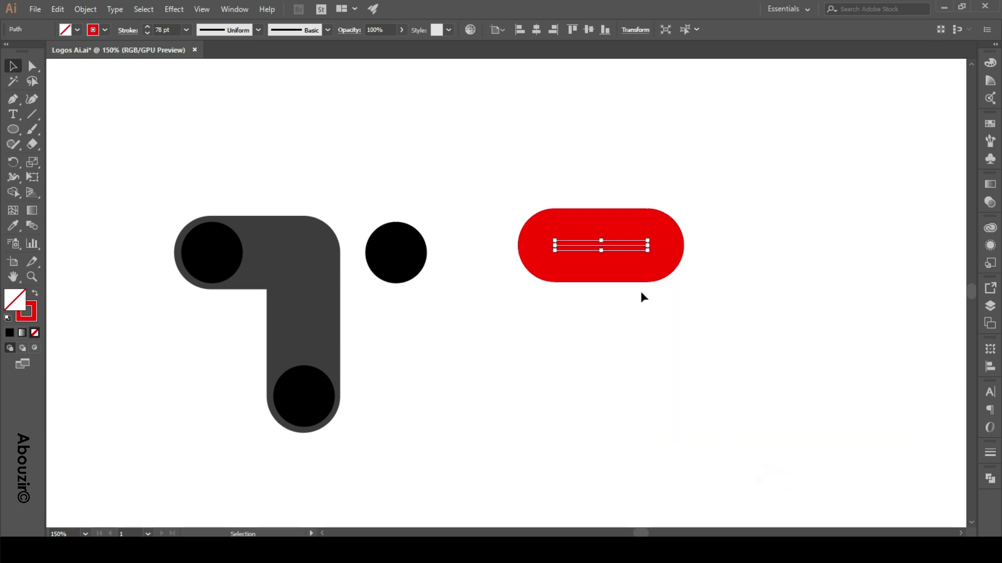
{"action": "mouse_move", "coordinate": [636, 251]}
{"action": "left_mouse_down"}
{"action": "mouse_move", "coordinate": [350, 254]}
{"action": "mouse_move", "coordinate": [359, 254]}
{"action": "left_mouse_up"}
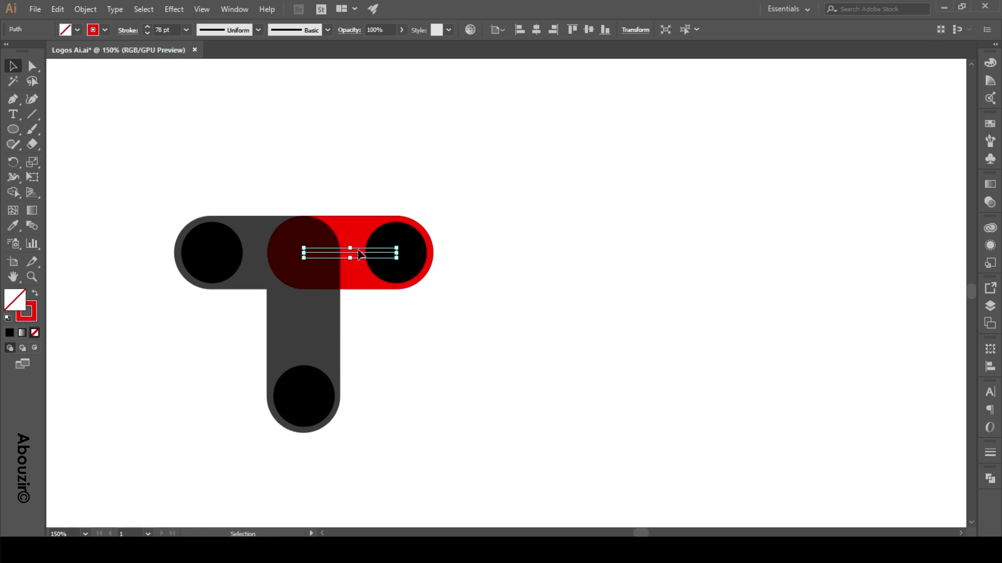
Step: Select the thin stroke path inside the red bar and expand it with Object > Expand
{"action": "scroll", "coordinate": [358, 254], "scroll_direction": "up", "scroll_amount": 1}
{"action": "left_click_drag", "start_coordinate": [463, 351], "coordinate": [522, 340]}
{"action": "left_click", "coordinate": [522, 339]}
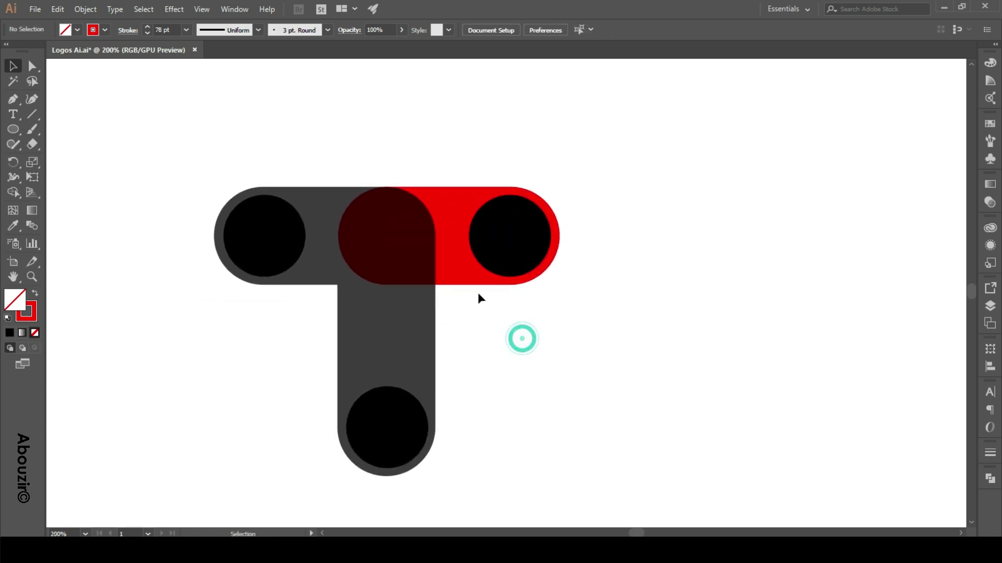
{"action": "left_click", "coordinate": [452, 238]}
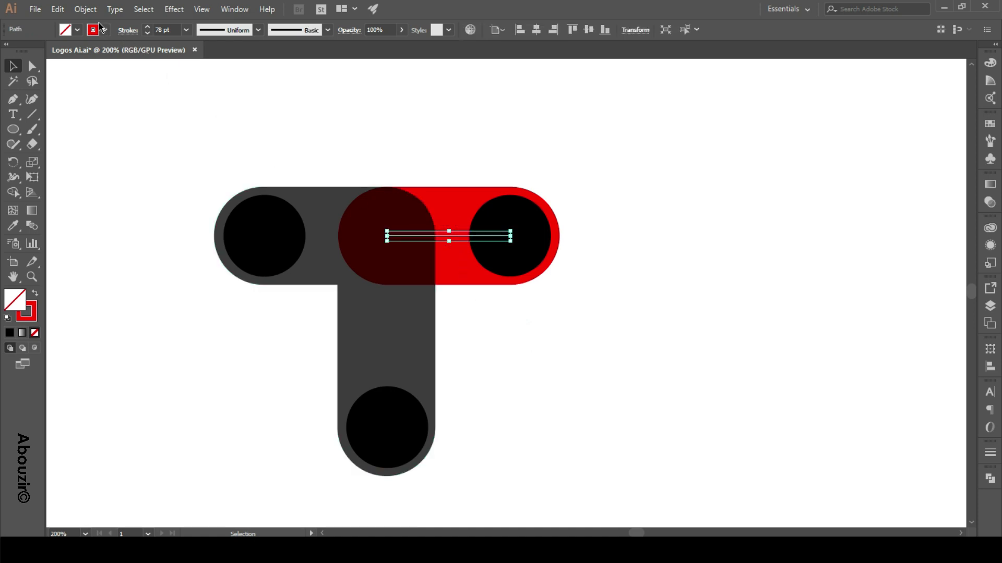
{"action": "left_click", "coordinate": [86, 9]}
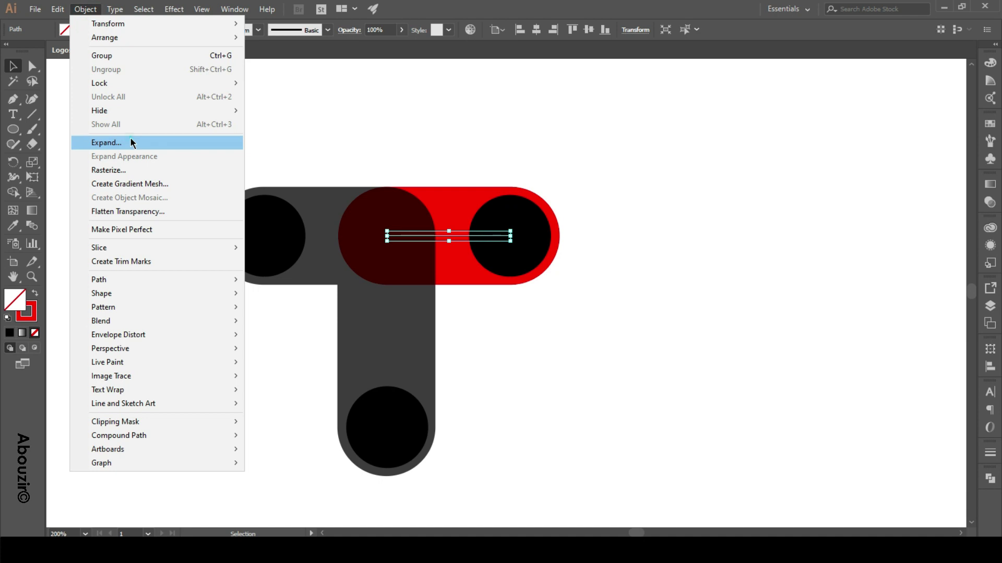
{"action": "left_click", "coordinate": [132, 143]}
{"action": "left_click", "coordinate": [769, 364]}
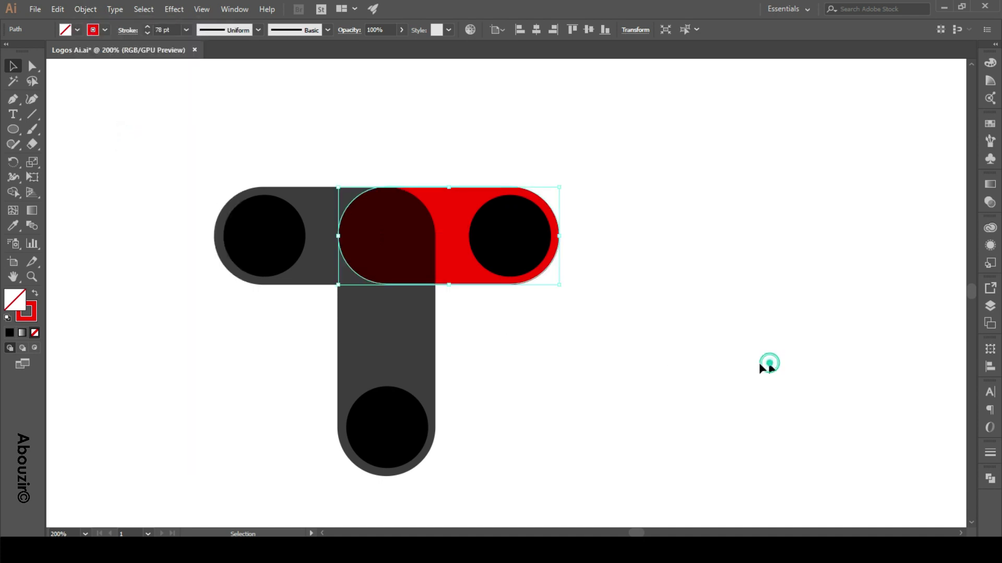
{"action": "left_click", "coordinate": [556, 359]}
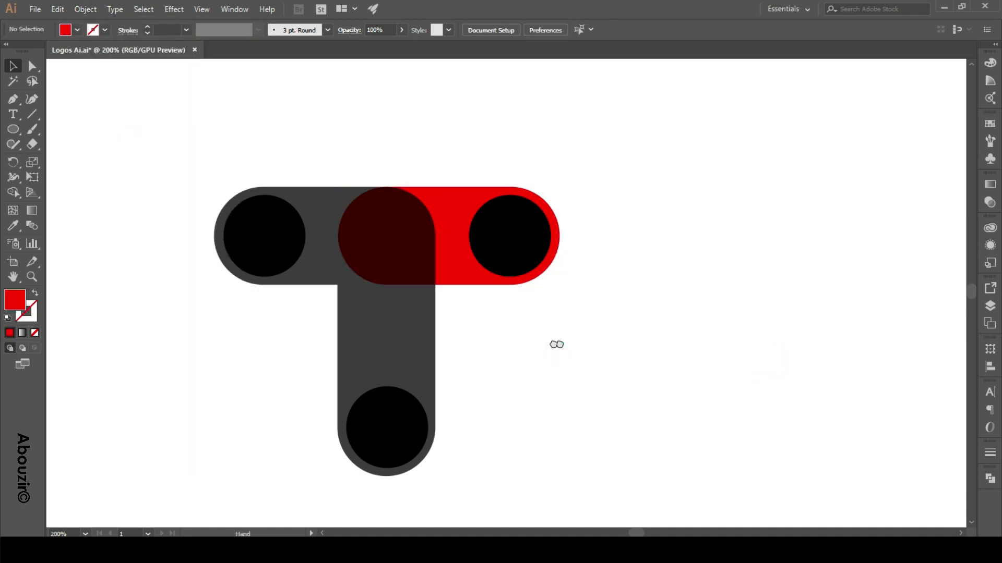
Step: Fill the red bar with a linear gradient
{"action": "left_click_drag", "start_coordinate": [555, 342], "coordinate": [532, 341]}
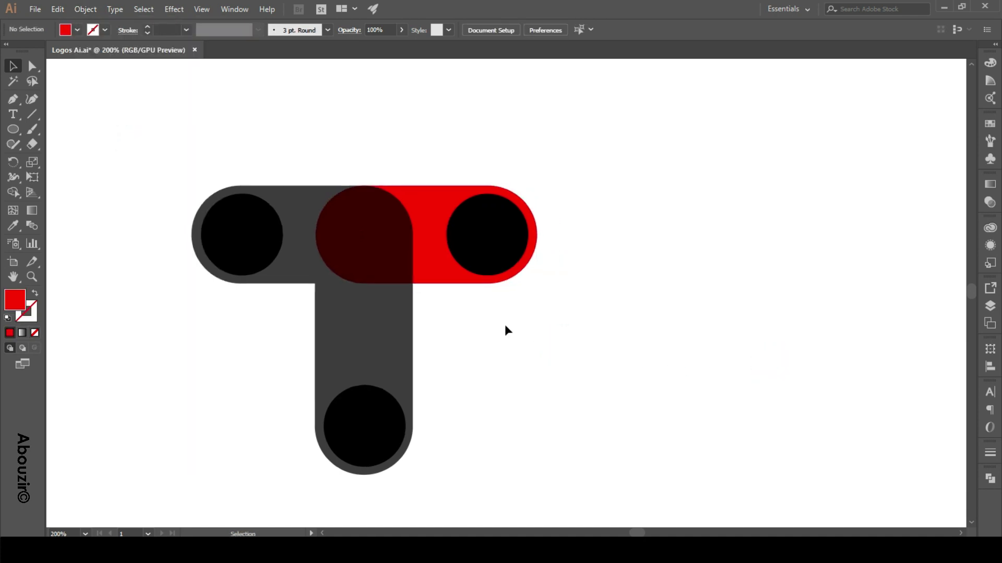
{"action": "left_click", "coordinate": [441, 274]}
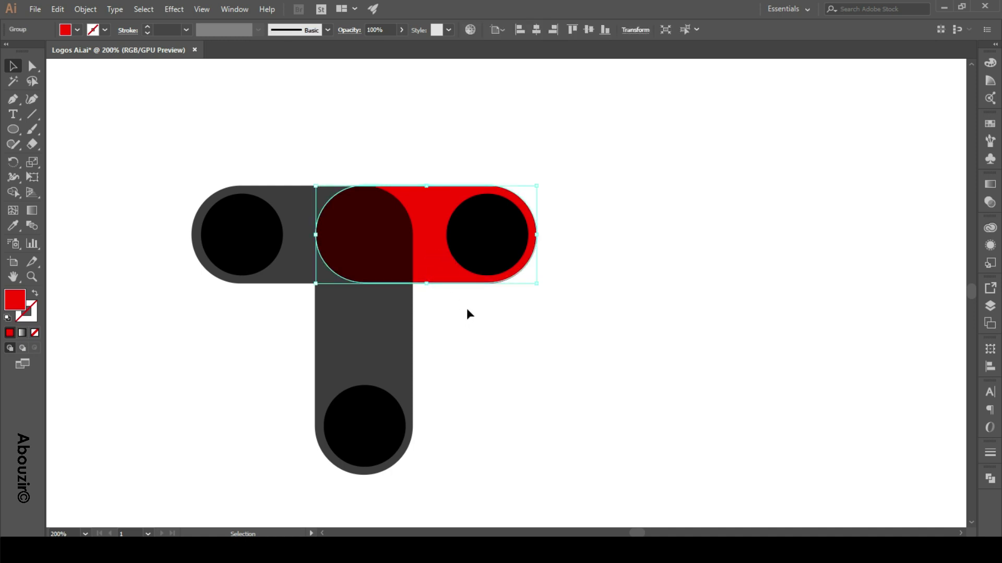
{"action": "left_click", "coordinate": [987, 185]}
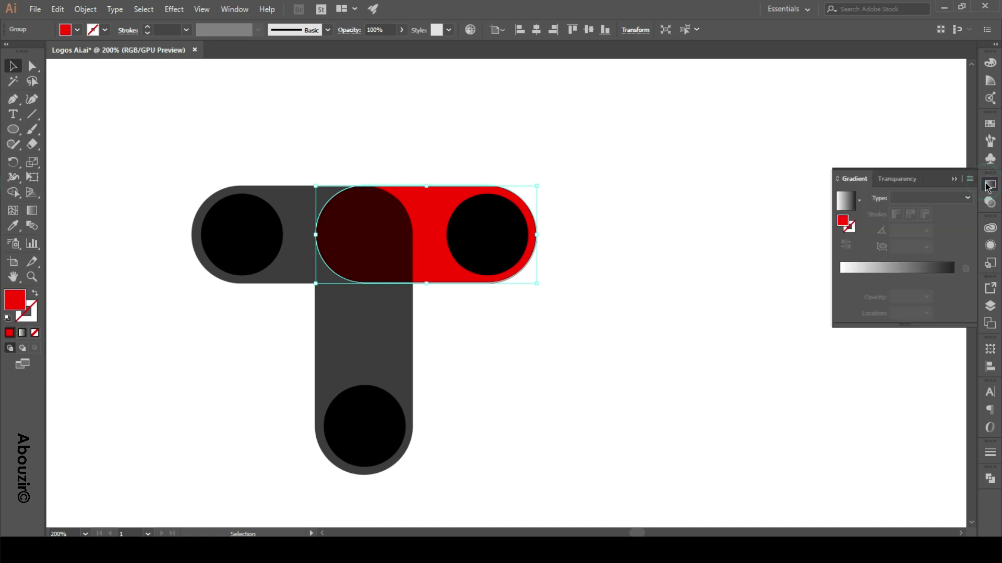
{"action": "left_click", "coordinate": [846, 201]}
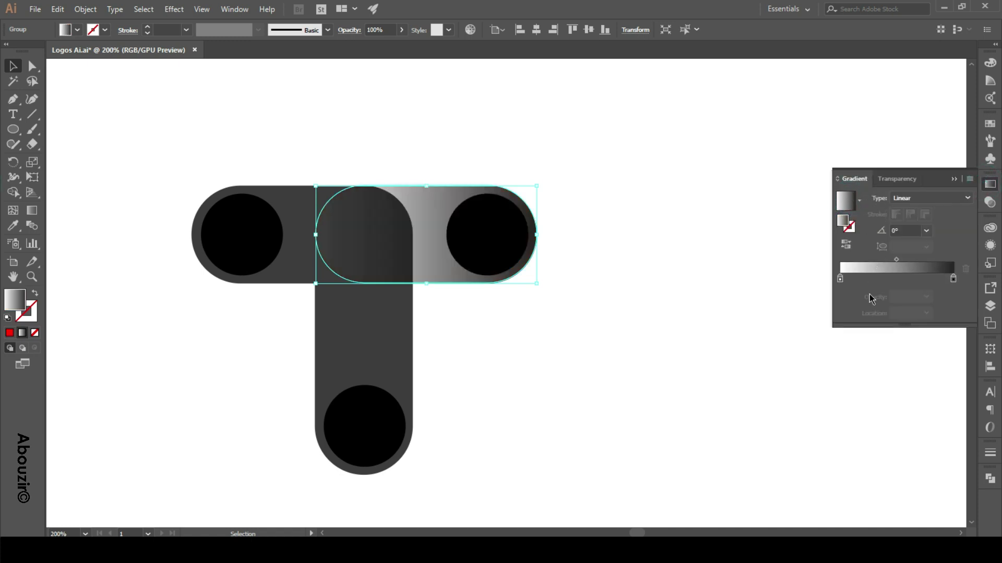
Step: Set the gradient's left stop to 0% opacity and reverse it to fade black-to-transparent
{"action": "left_click", "coordinate": [840, 280]}
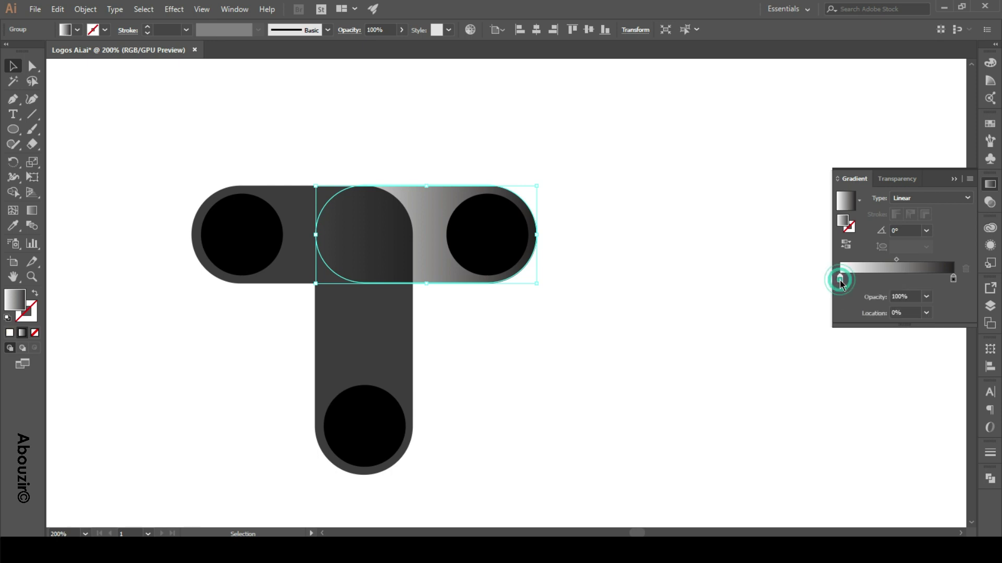
{"action": "left_click", "coordinate": [927, 298]}
{"action": "left_click", "coordinate": [932, 312]}
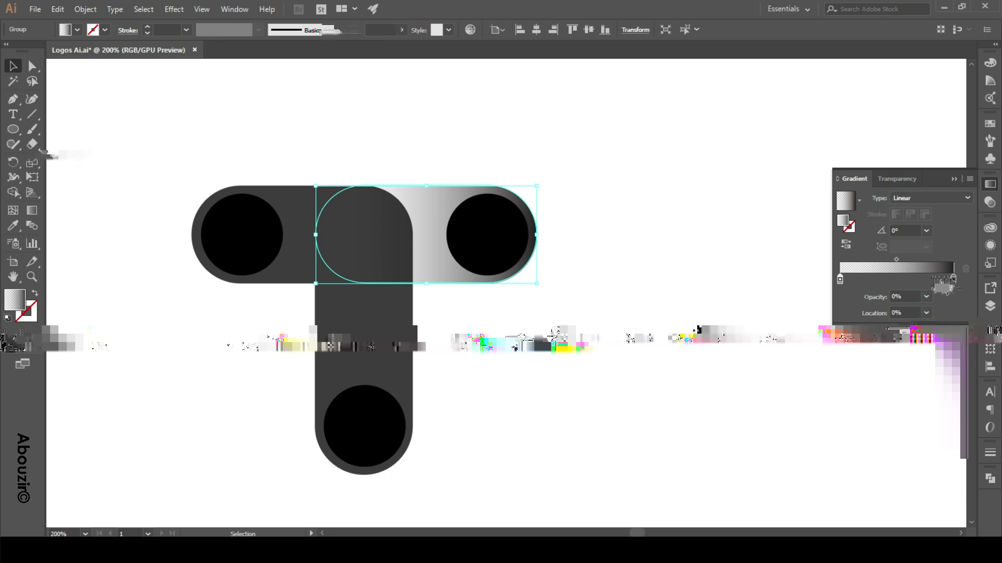
{"action": "left_click", "coordinate": [952, 281]}
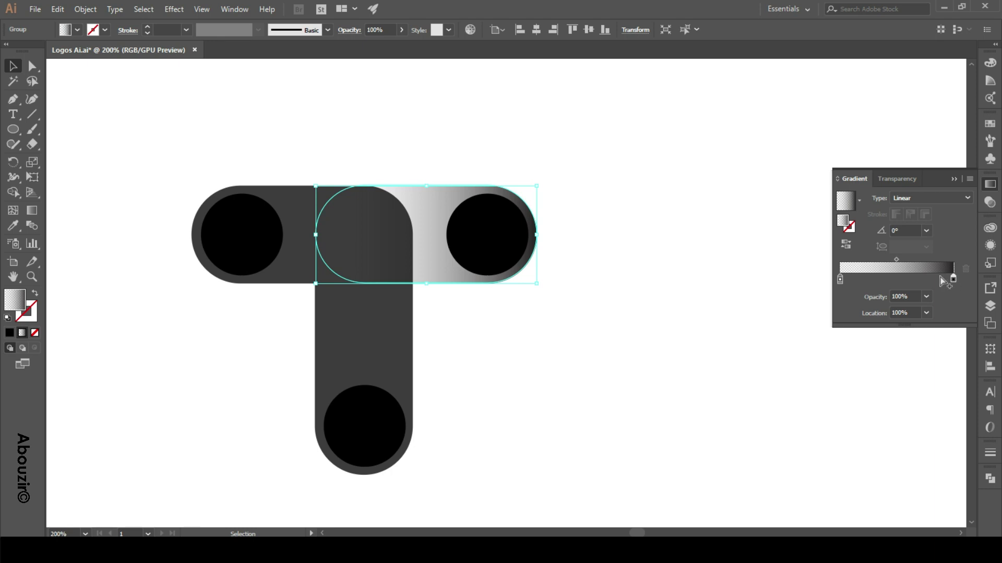
{"action": "left_click", "coordinate": [846, 245]}
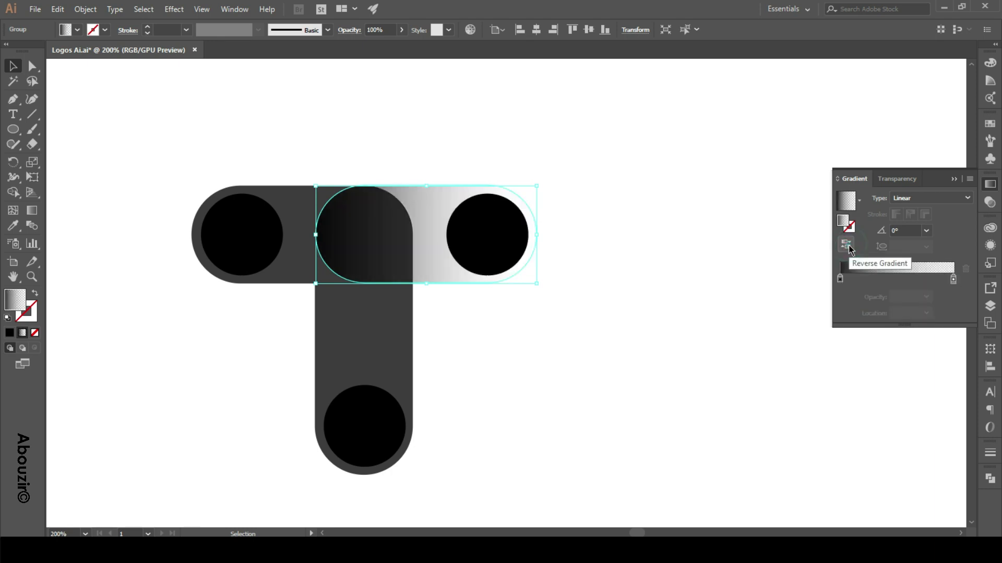
{"action": "left_click", "coordinate": [954, 180]}
{"action": "left_click", "coordinate": [768, 229]}
Step: At 150% zoom, reverse the bar's black-to-transparent gradient again so the stem shows through
{"action": "key", "text": "ctrl+minus"}
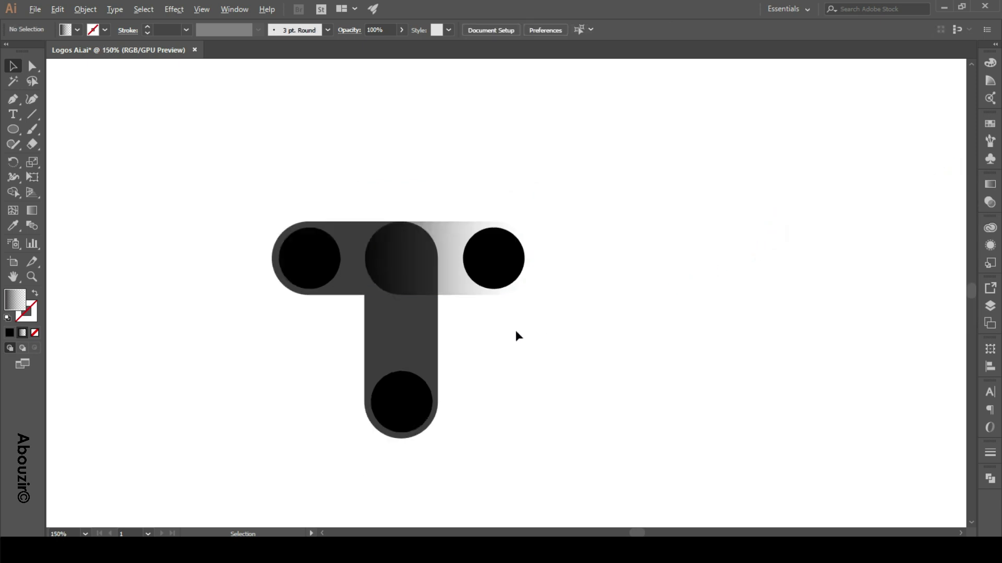
{"action": "left_click_drag", "start_coordinate": [545, 347], "coordinate": [574, 342]}
{"action": "left_click_drag", "start_coordinate": [669, 185], "coordinate": [258, 459]}
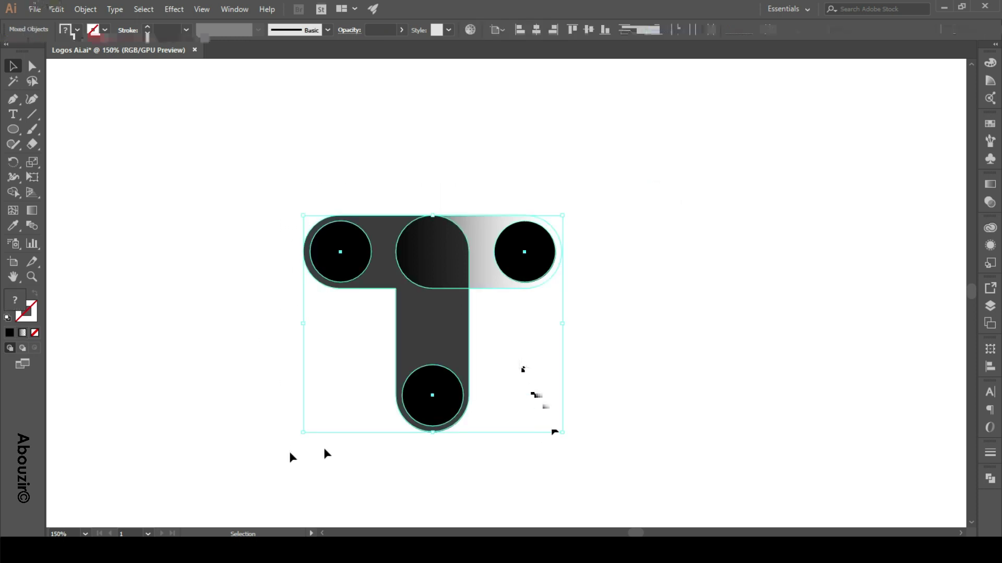
{"action": "left_click", "coordinate": [518, 359]}
{"action": "left_click_drag", "start_coordinate": [518, 358], "coordinate": [547, 365]}
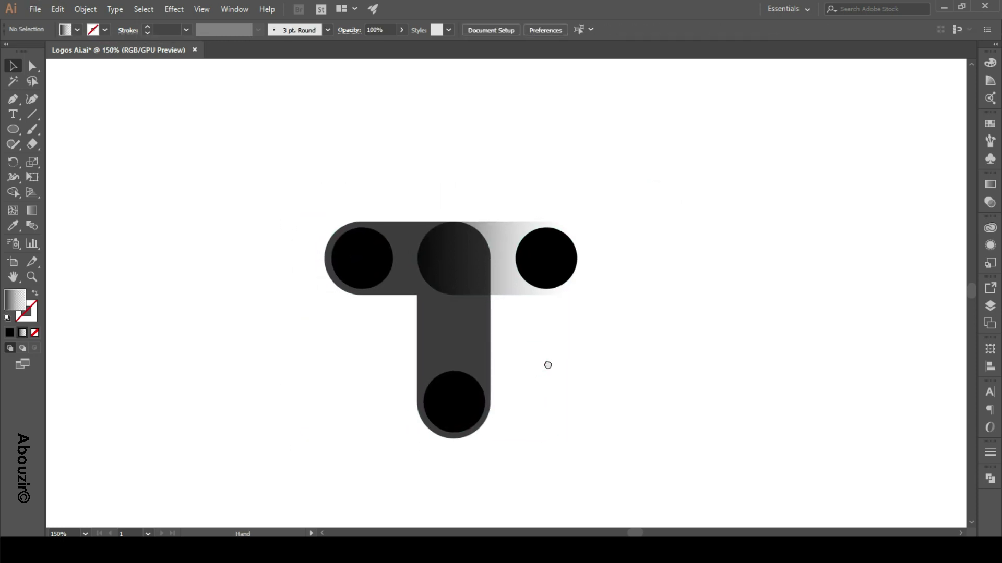
{"action": "left_click", "coordinate": [513, 290]}
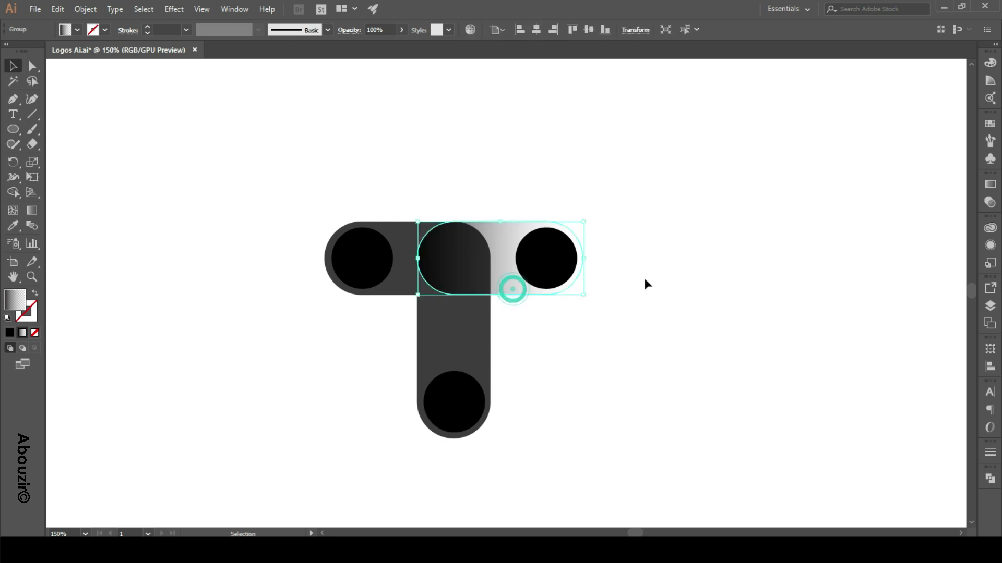
{"action": "left_click", "coordinate": [991, 185]}
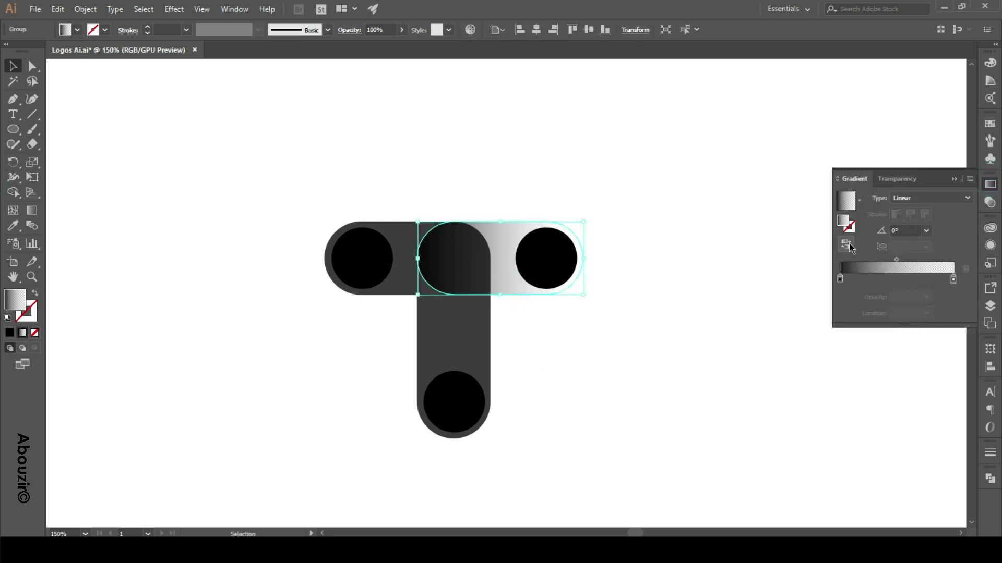
{"action": "left_click", "coordinate": [845, 245]}
Step: Select all logo pieces, group them, and centre the group horizontally and vertically on the artboard
{"action": "left_click", "coordinate": [954, 181]}
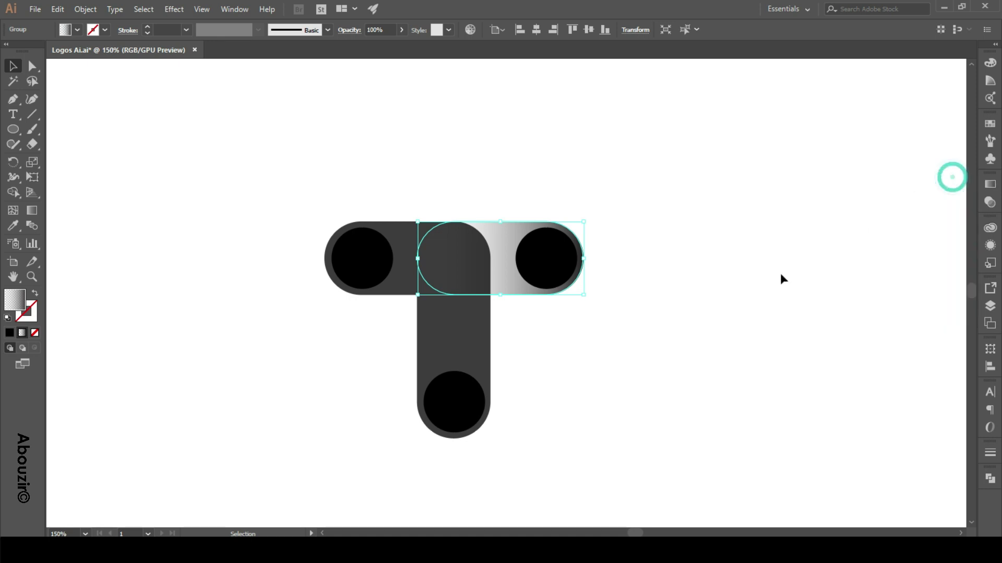
{"action": "left_click", "coordinate": [681, 339]}
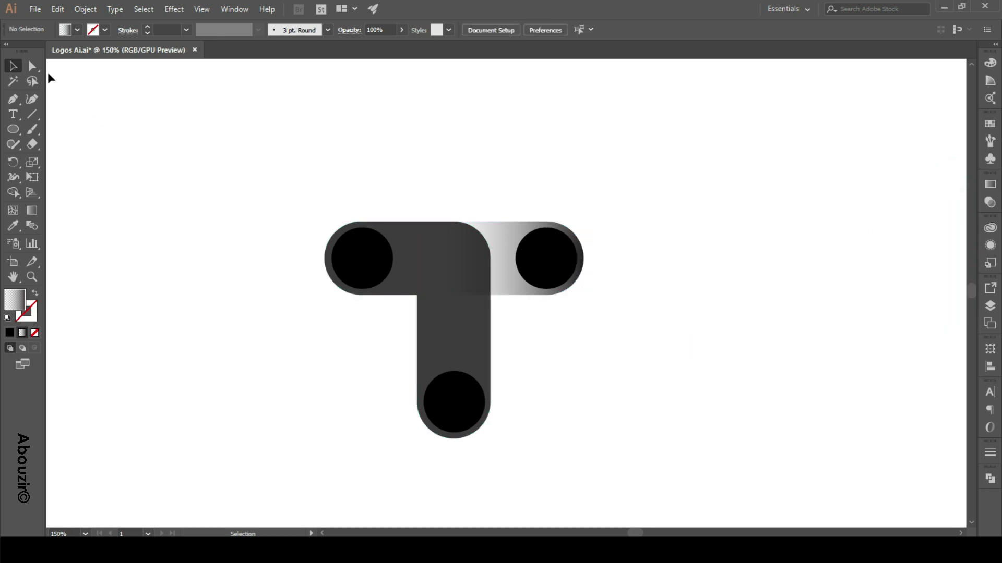
{"action": "left_click", "coordinate": [145, 10]}
{"action": "left_click", "coordinate": [153, 24]}
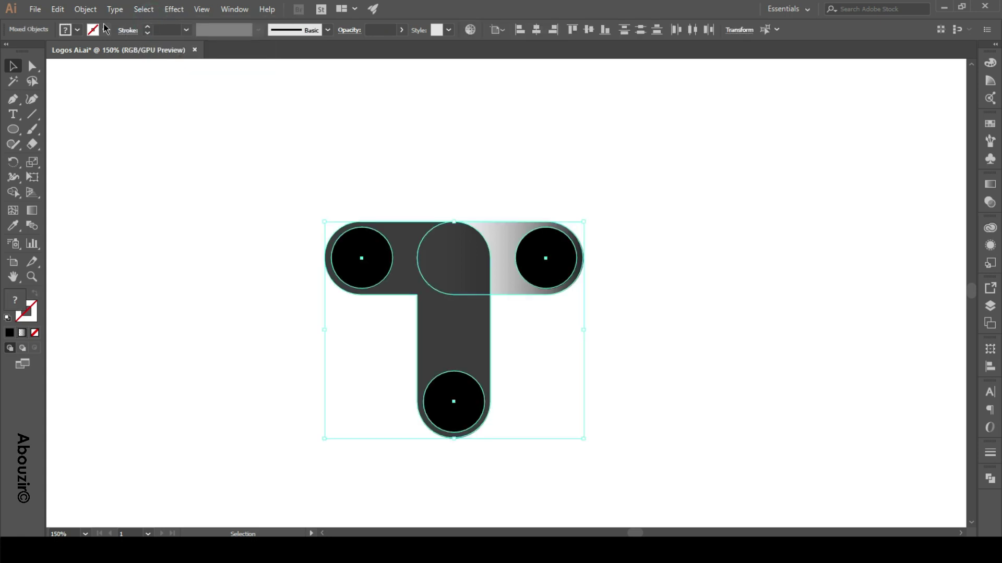
{"action": "left_click", "coordinate": [85, 10]}
{"action": "left_click", "coordinate": [117, 56]}
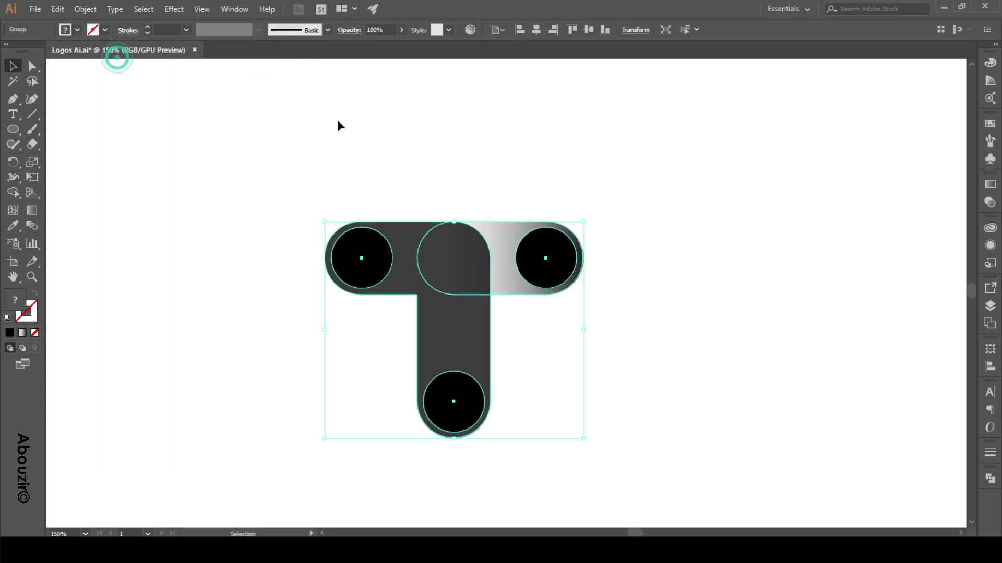
{"action": "left_click", "coordinate": [534, 29]}
{"action": "left_click", "coordinate": [589, 29]}
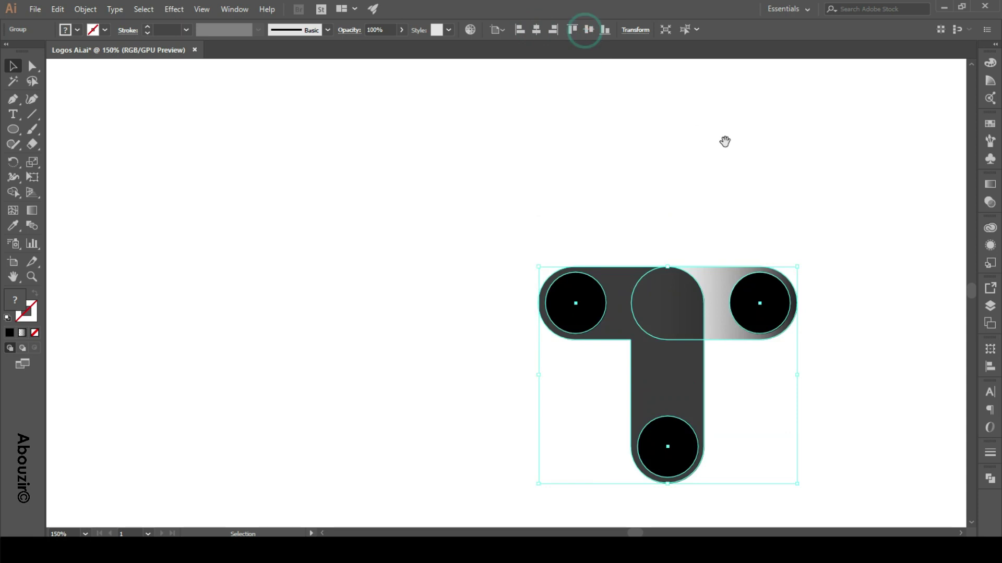
Step: Copy the grouped logo, paste it in front, and drag the copy to the right
{"action": "left_click_drag", "start_coordinate": [723, 142], "coordinate": [544, 105]}
{"action": "left_click", "coordinate": [693, 244]}
{"action": "left_click_drag", "start_coordinate": [693, 244], "coordinate": [467, 238]}
{"action": "left_click_drag", "start_coordinate": [464, 181], "coordinate": [133, 430]}
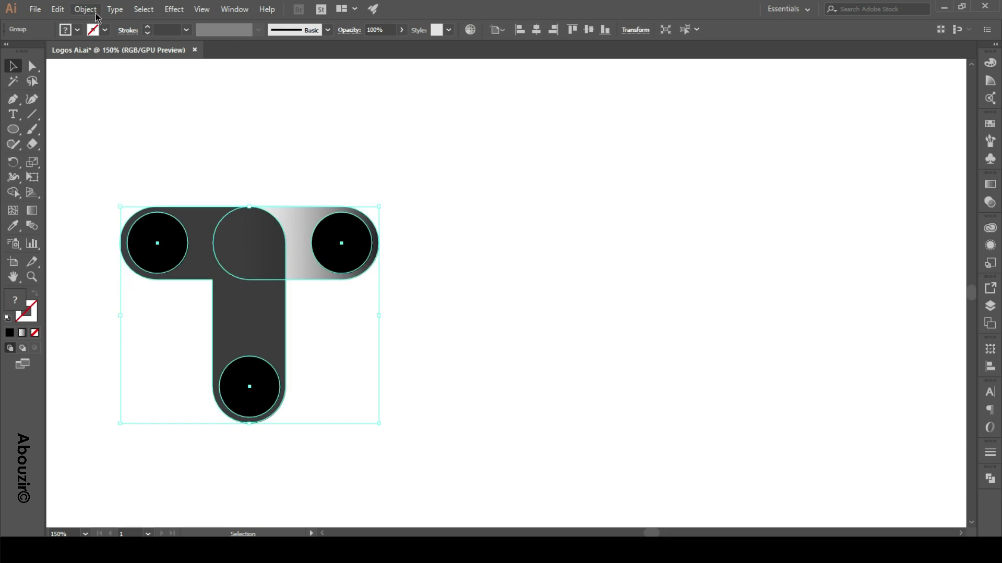
{"action": "left_click", "coordinate": [86, 9]}
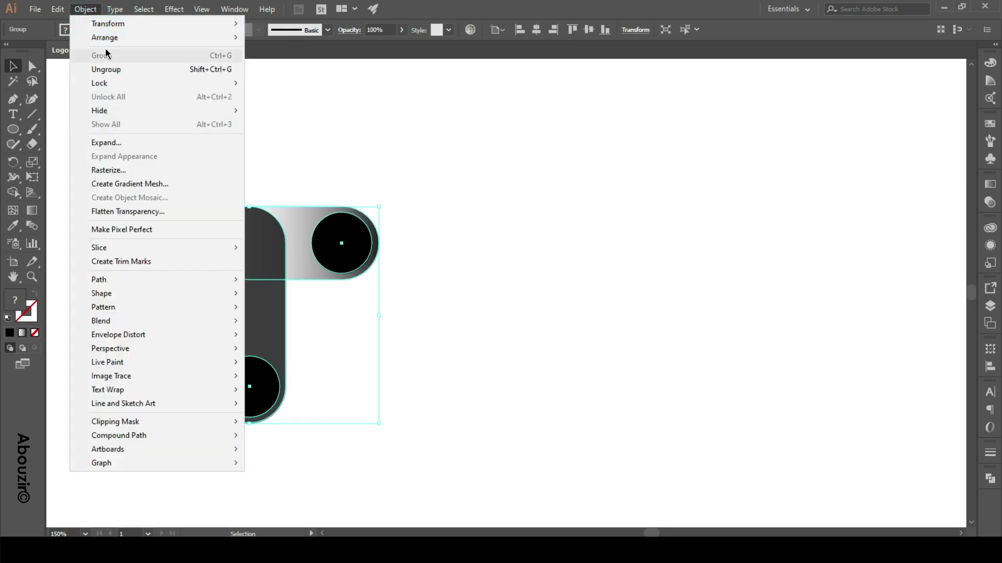
{"action": "left_click", "coordinate": [84, 72]}
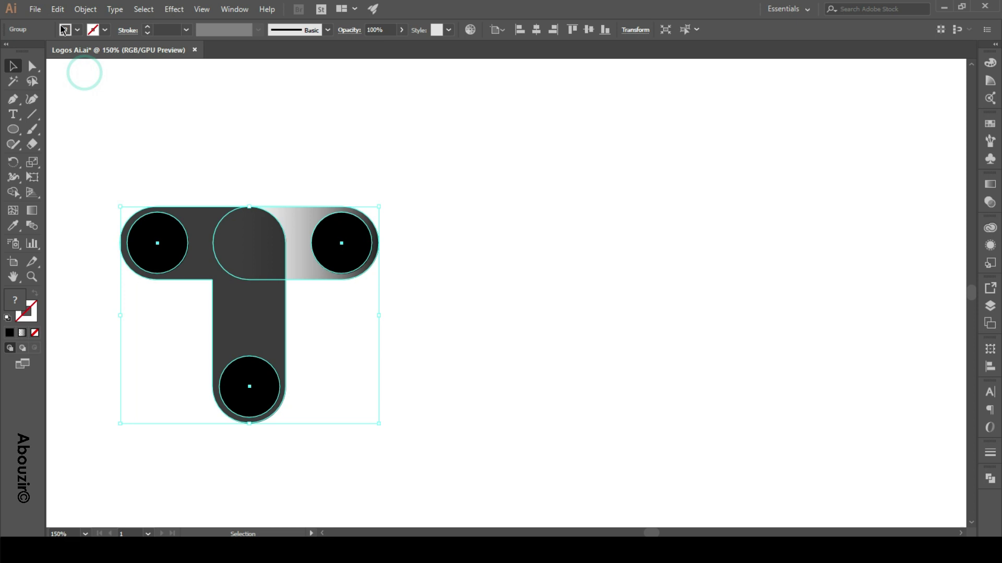
{"action": "left_click", "coordinate": [58, 9]}
{"action": "left_click", "coordinate": [105, 122]}
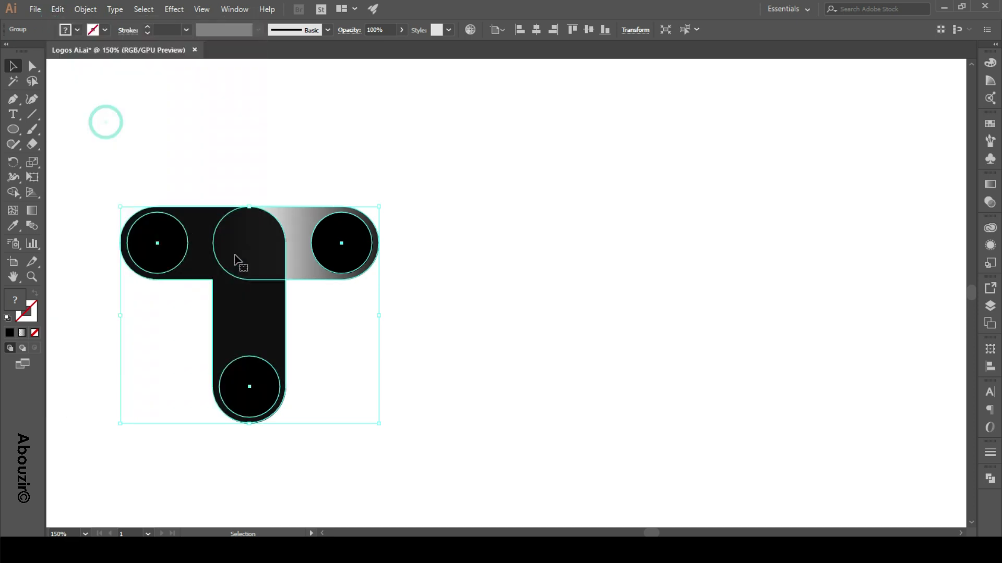
{"action": "left_click_drag", "start_coordinate": [234, 256], "coordinate": [698, 310]}
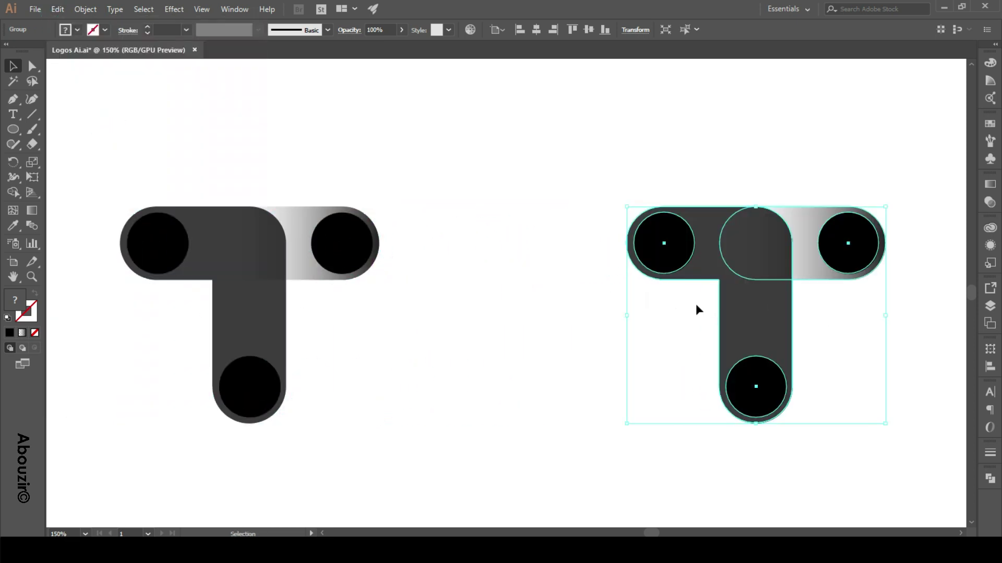
{"action": "mouse_move", "coordinate": [634, 311]}
{"action": "left_mouse_down"}
{"action": "mouse_move", "coordinate": [499, 282]}
{"action": "mouse_move", "coordinate": [430, 297]}
{"action": "left_mouse_up"}
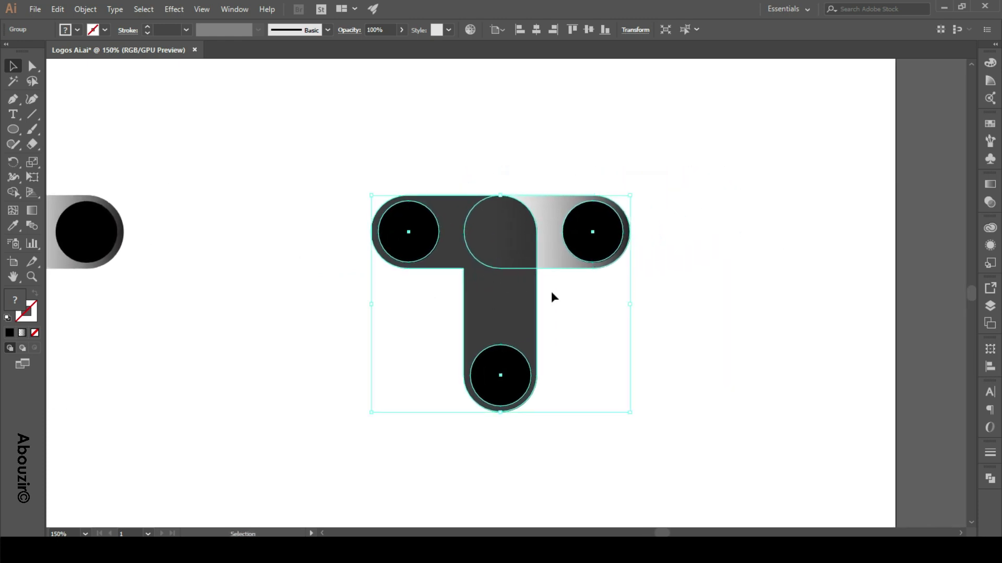
Step: Draw a 388 pt circle with the Ellipse Tool over the T and fill it solid black
{"action": "left_click", "coordinate": [562, 302]}
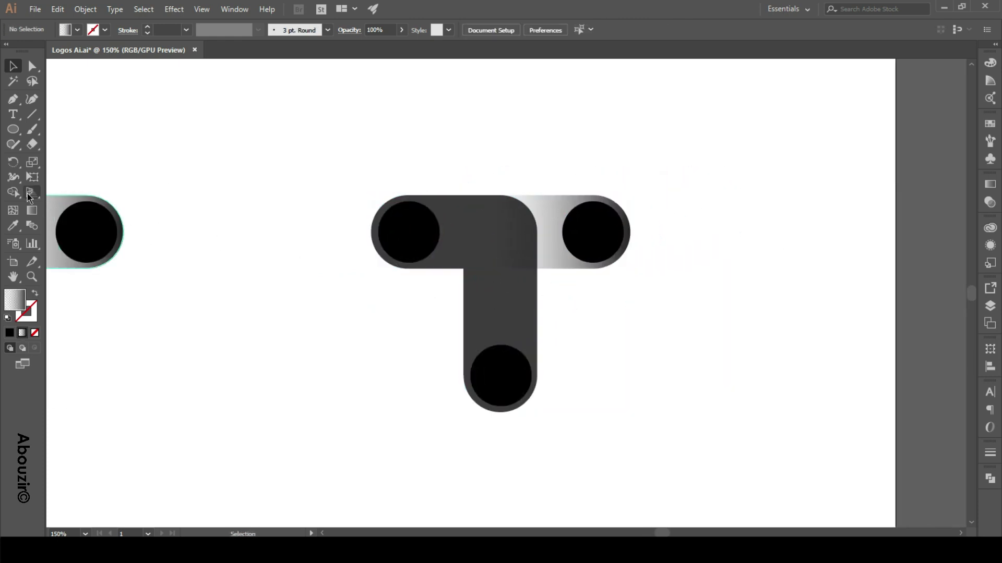
{"action": "left_click_drag", "start_coordinate": [13, 129], "coordinate": [46, 131]}
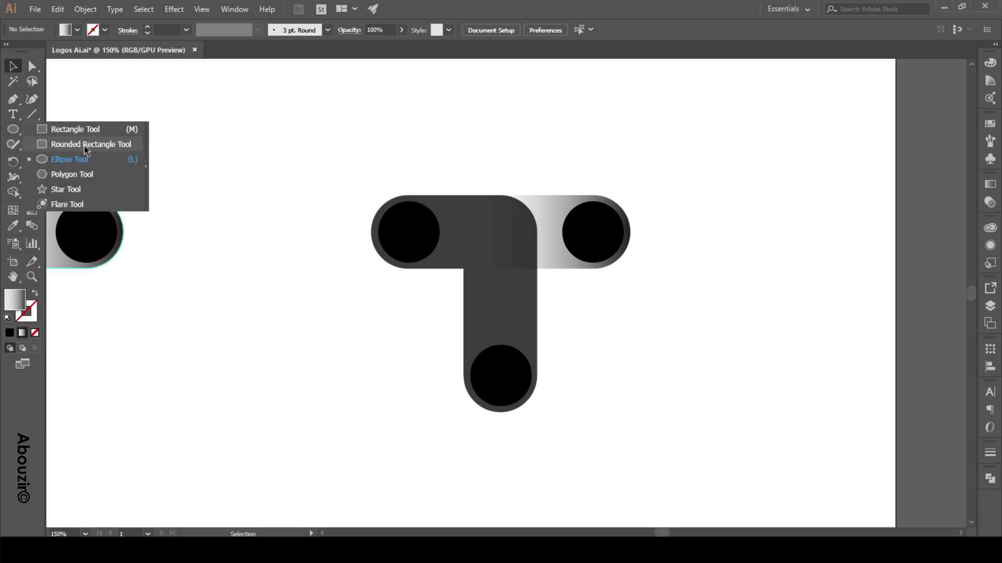
{"action": "left_click", "coordinate": [69, 159]}
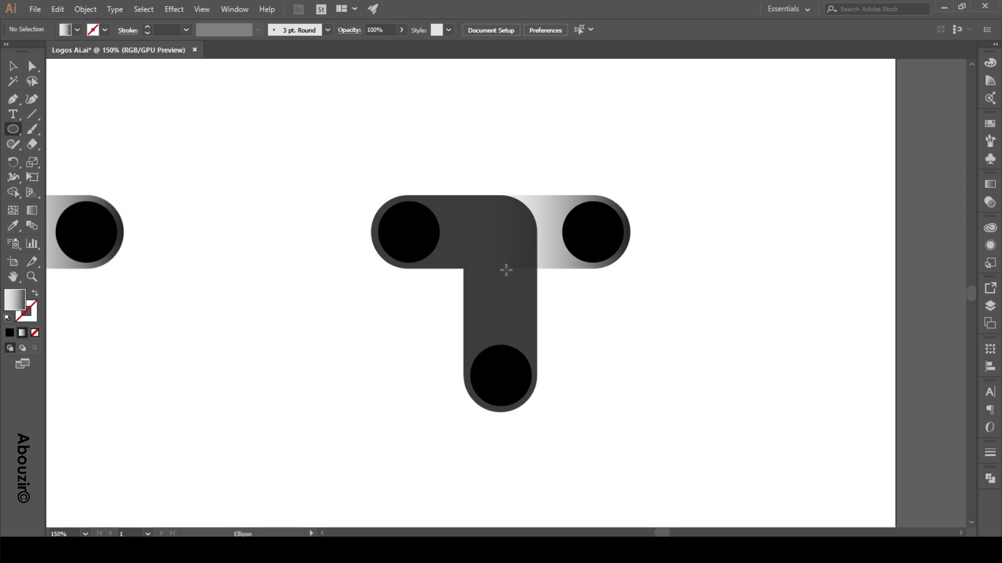
{"action": "left_click_drag", "start_coordinate": [499, 268], "coordinate": [607, 451]}
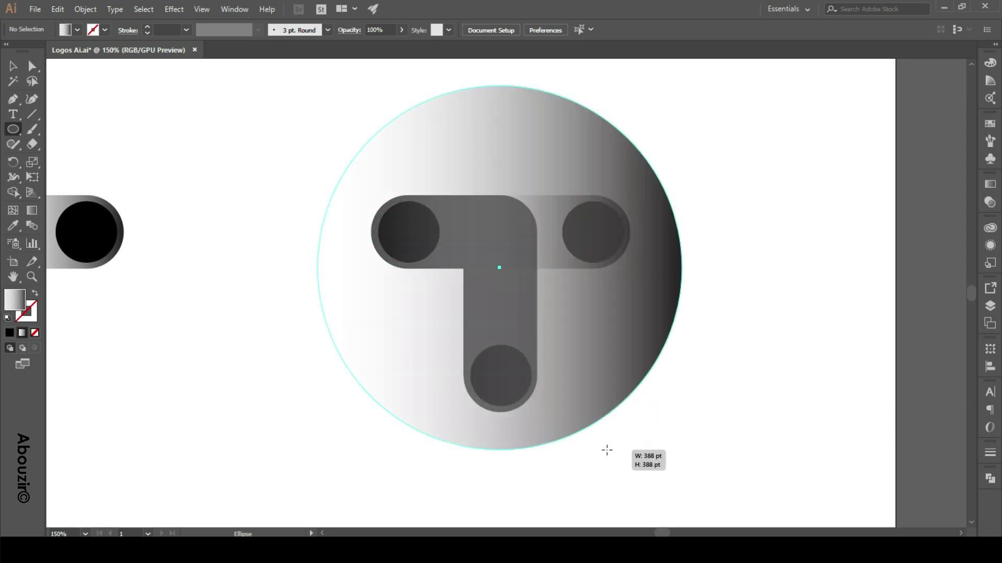
{"action": "key", "text": "v"}
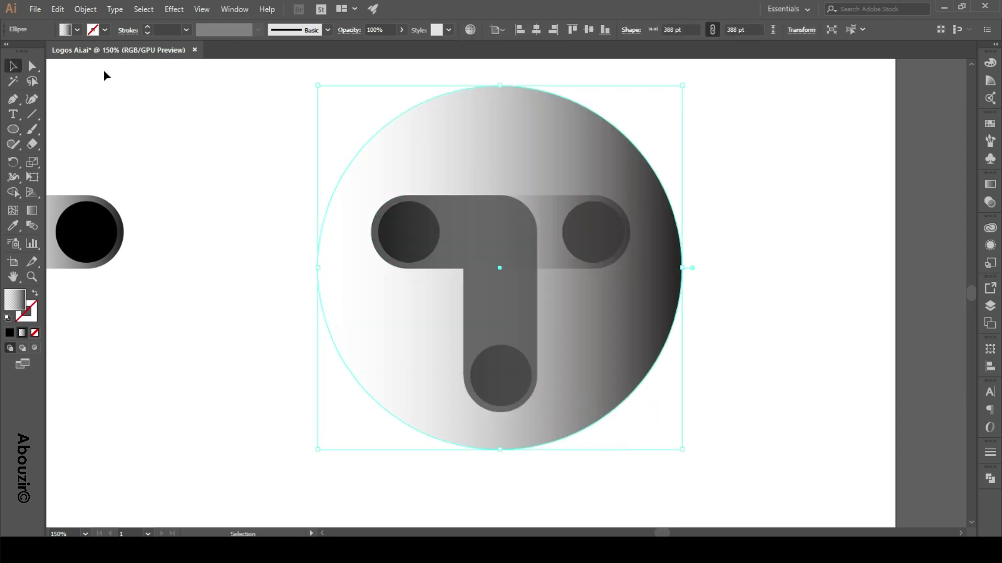
{"action": "left_click", "coordinate": [77, 30]}
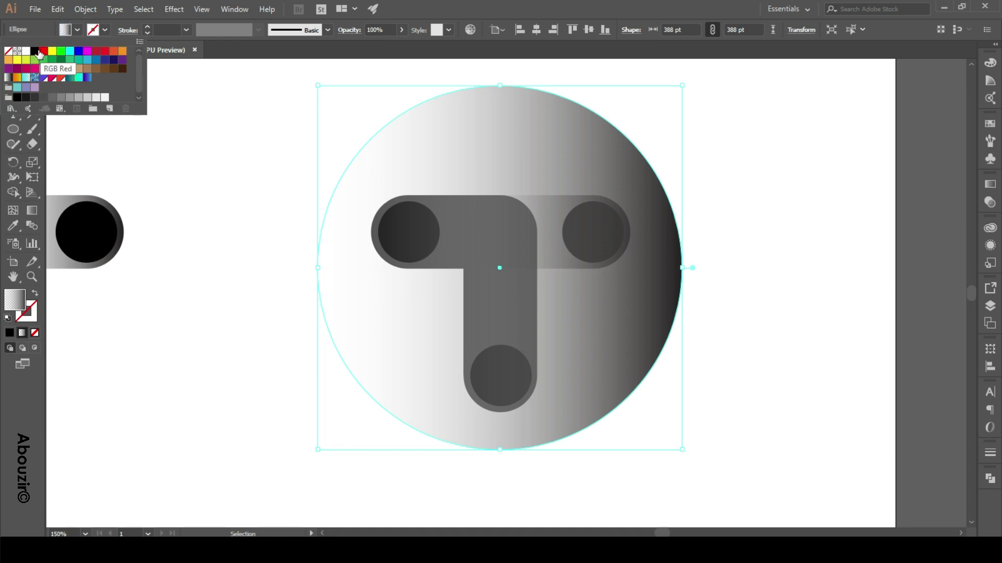
{"action": "left_click", "coordinate": [34, 51]}
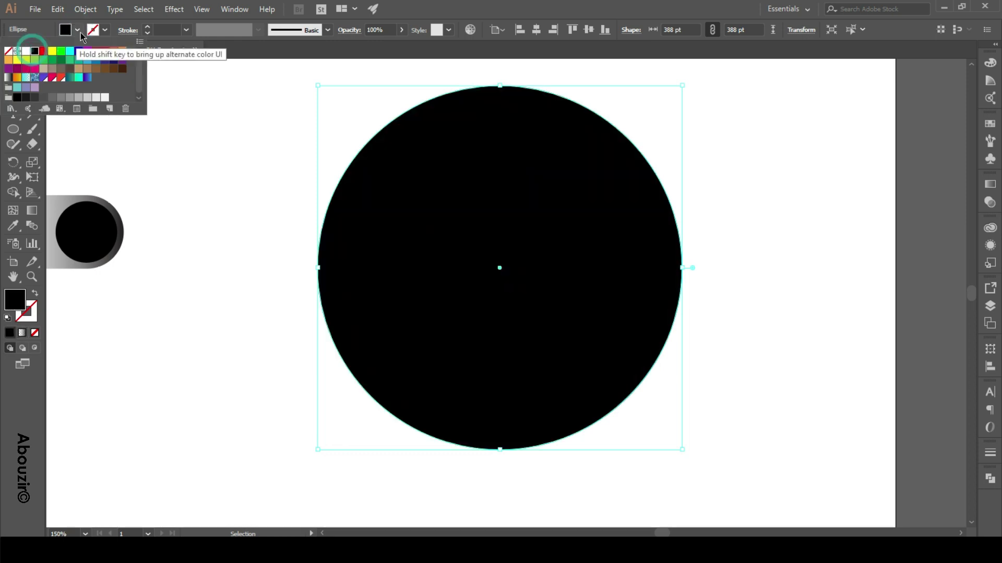
Step: Send the big circle to the back behind the T and fill it red
{"action": "right_click", "coordinate": [499, 198]}
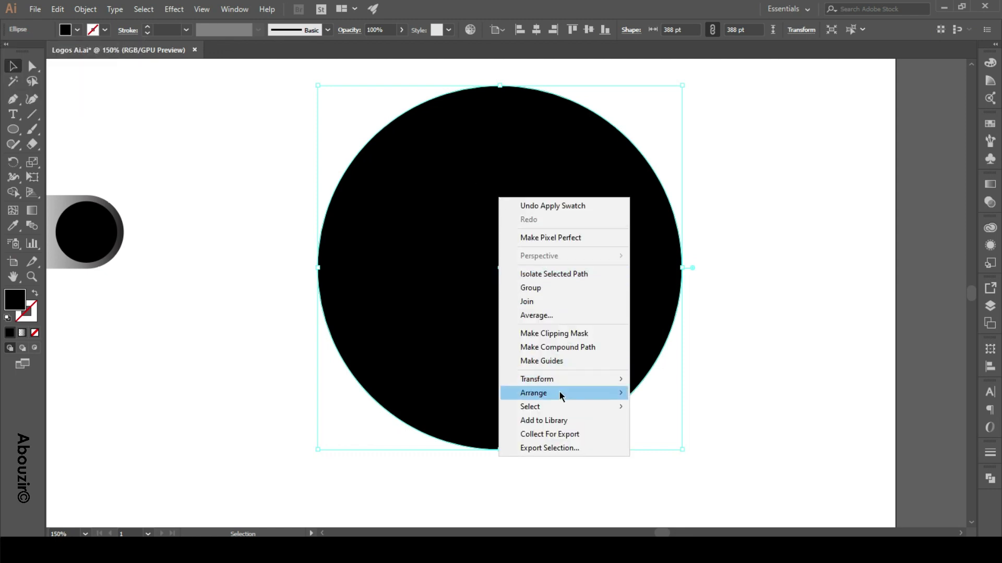
{"action": "left_click", "coordinate": [675, 435]}
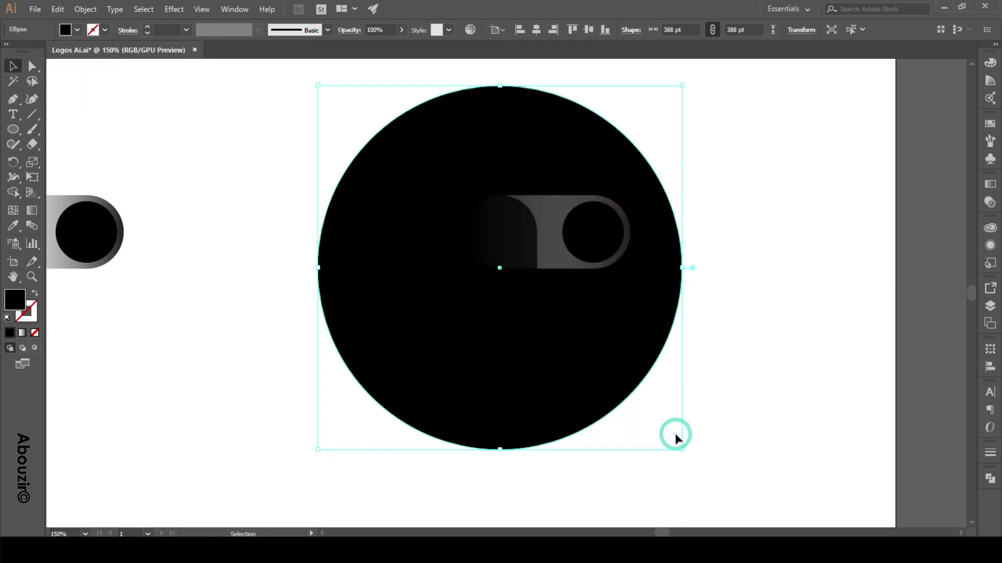
{"action": "left_click", "coordinate": [77, 30]}
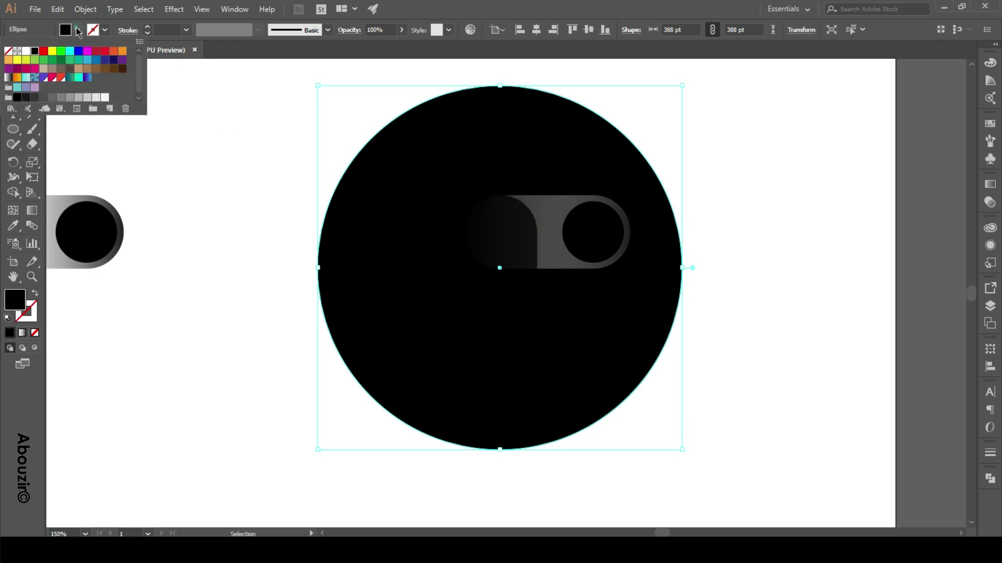
{"action": "left_click", "coordinate": [44, 52]}
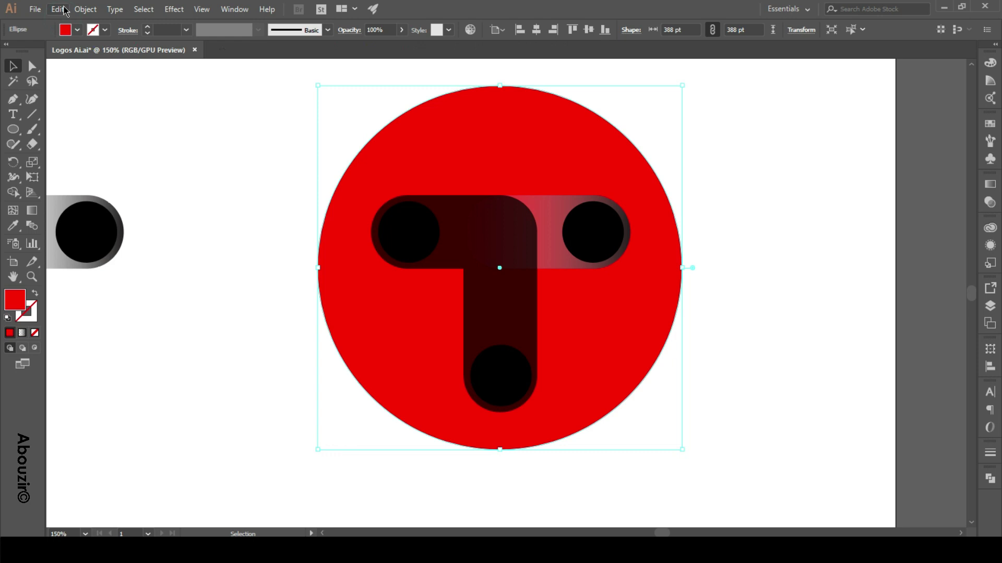
{"action": "left_click", "coordinate": [85, 9]}
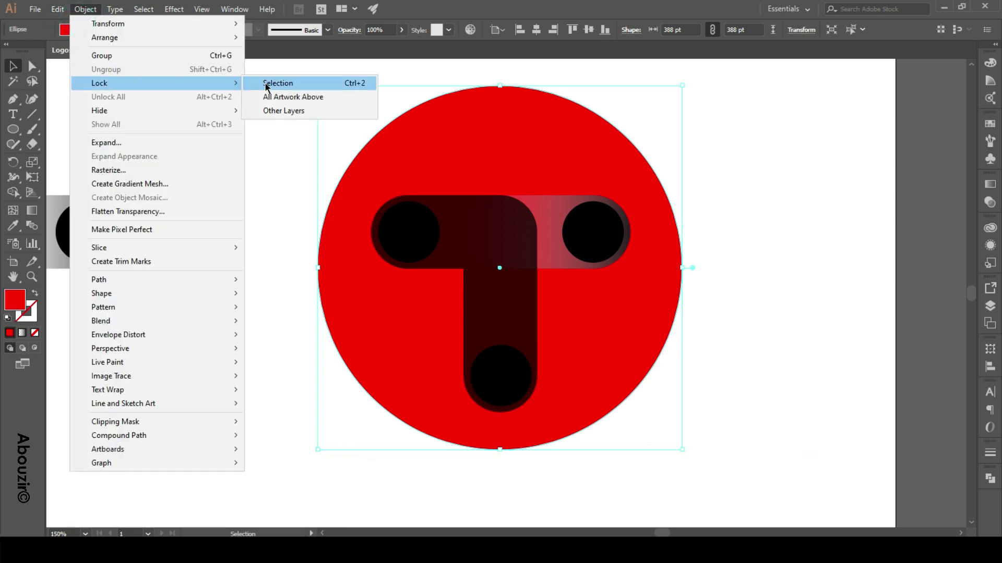
Step: Lock the red circle and ungroup the T logo
{"action": "mouse_move", "coordinate": [99, 83]}
{"action": "left_click", "coordinate": [268, 84]}
{"action": "left_click", "coordinate": [493, 298]}
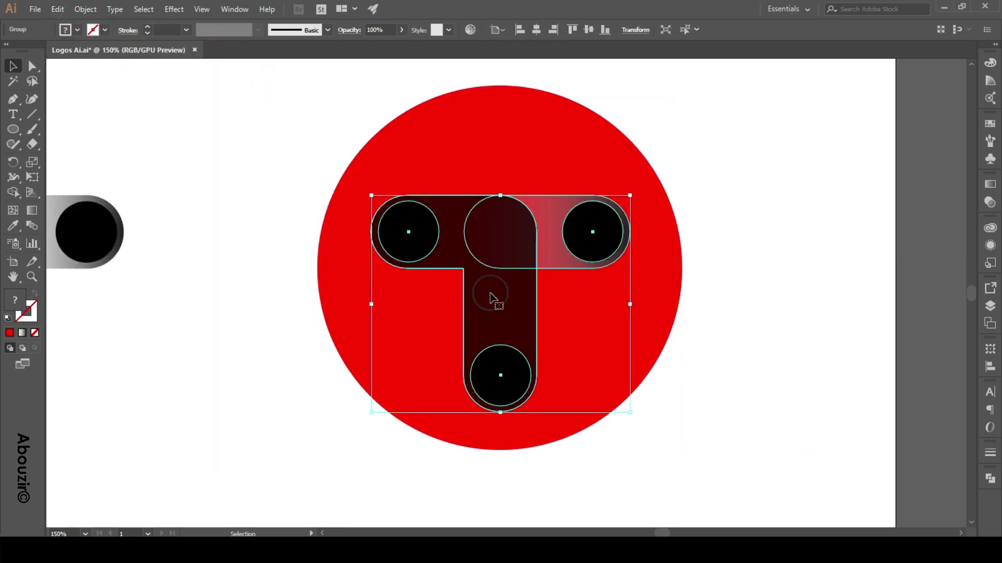
{"action": "right_click", "coordinate": [490, 293]}
{"action": "left_click", "coordinate": [538, 385]}
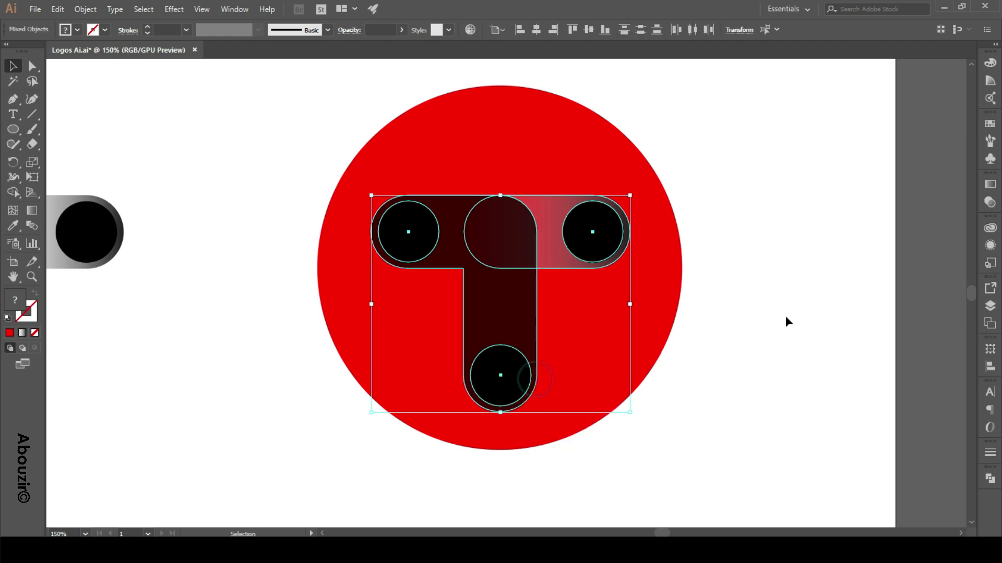
{"action": "left_click", "coordinate": [788, 315]}
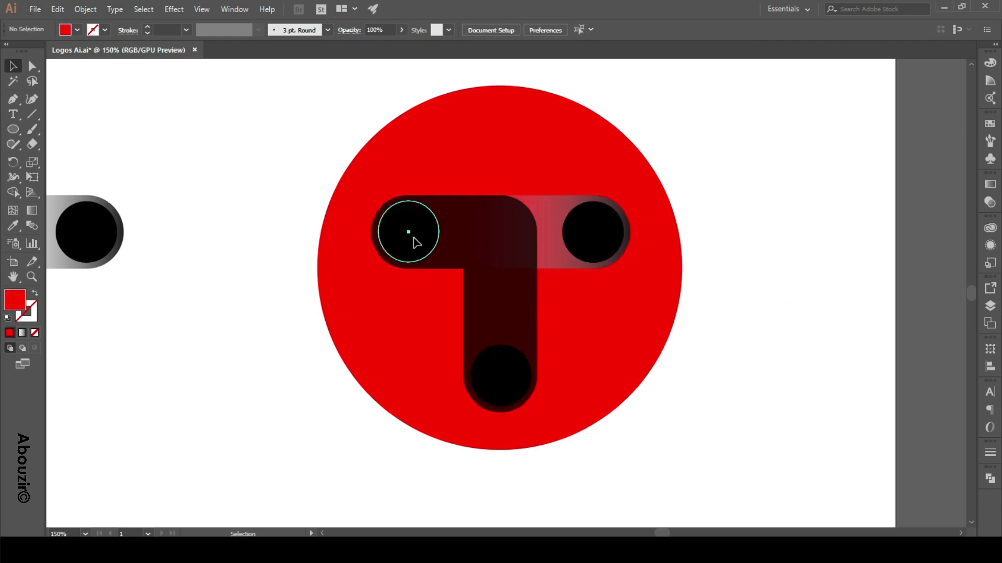
Step: Fill the T's top-left, bottom and right circles with white
{"action": "left_click", "coordinate": [407, 227]}
{"action": "left_click", "coordinate": [506, 361], "text": "shift"}
{"action": "left_click", "coordinate": [595, 240], "text": "shift"}
{"action": "left_click", "coordinate": [77, 30]}
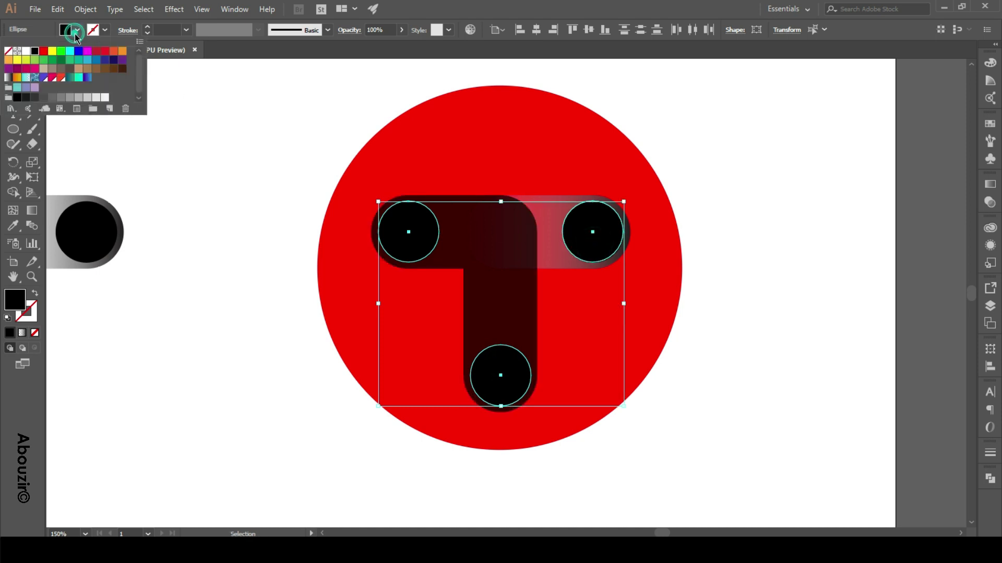
{"action": "left_click", "coordinate": [26, 51]}
{"action": "left_click", "coordinate": [77, 30]}
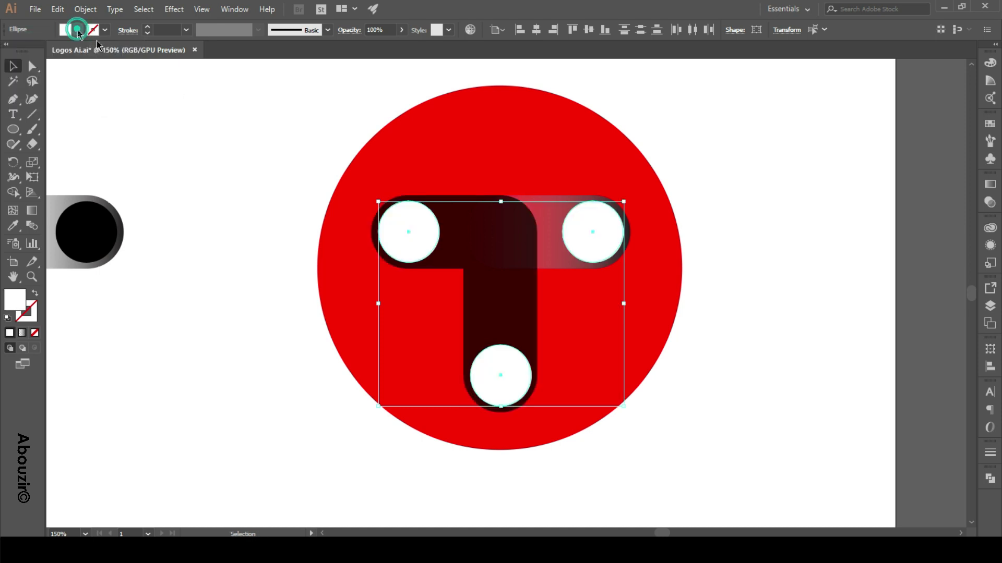
{"action": "left_click", "coordinate": [748, 369]}
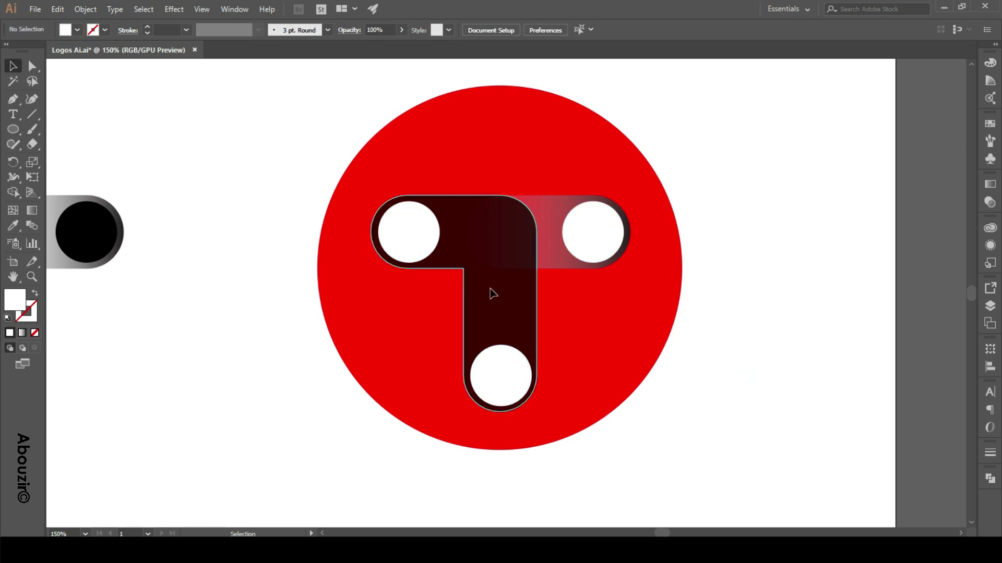
{"action": "left_click", "coordinate": [492, 289]}
Step: Fill the T bars white, then refill the bottom and top-left circles black
{"action": "left_click", "coordinate": [78, 31]}
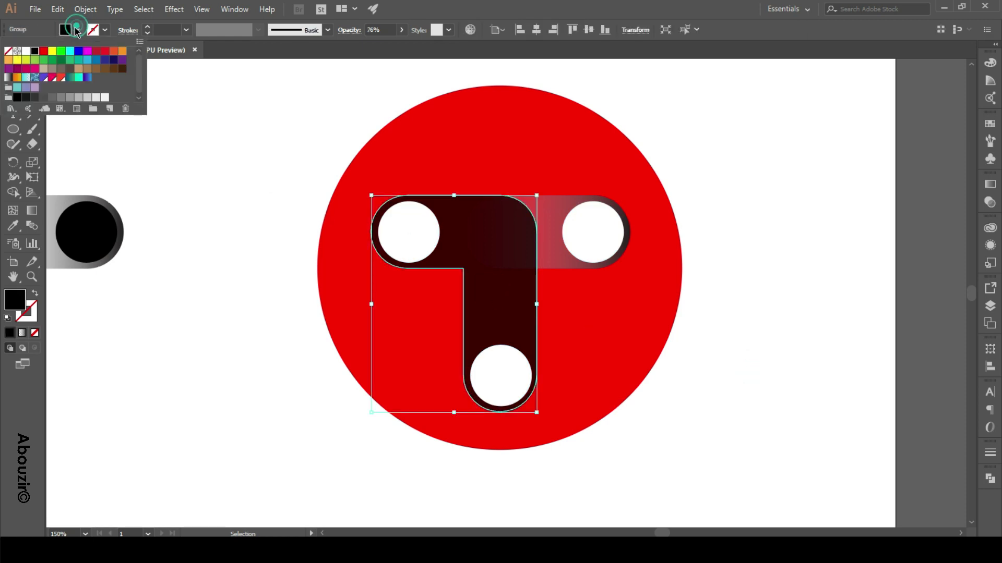
{"action": "left_click", "coordinate": [26, 52]}
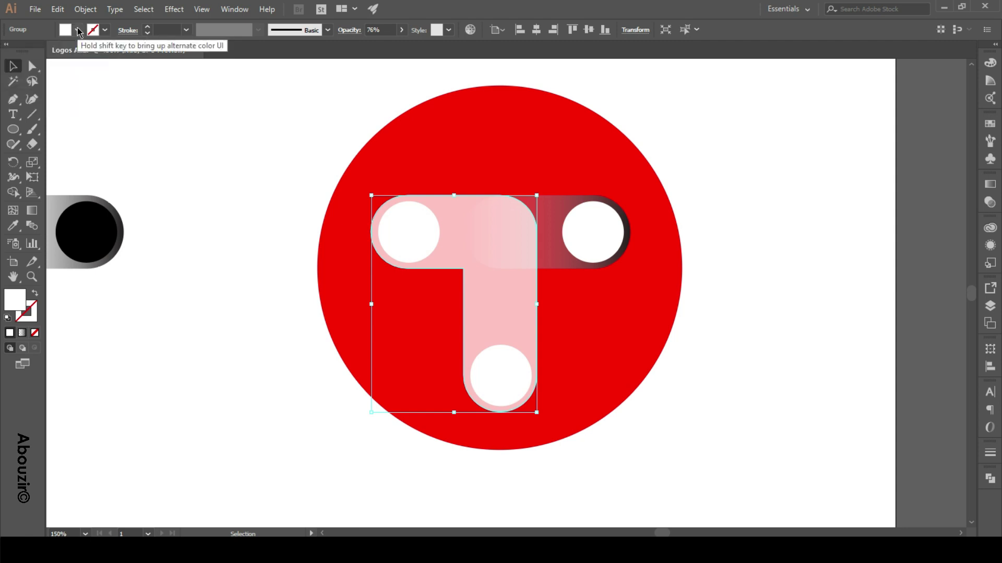
{"action": "left_click", "coordinate": [591, 341]}
{"action": "left_click", "coordinate": [510, 372]}
{"action": "left_click", "coordinate": [428, 229], "text": "shift"}
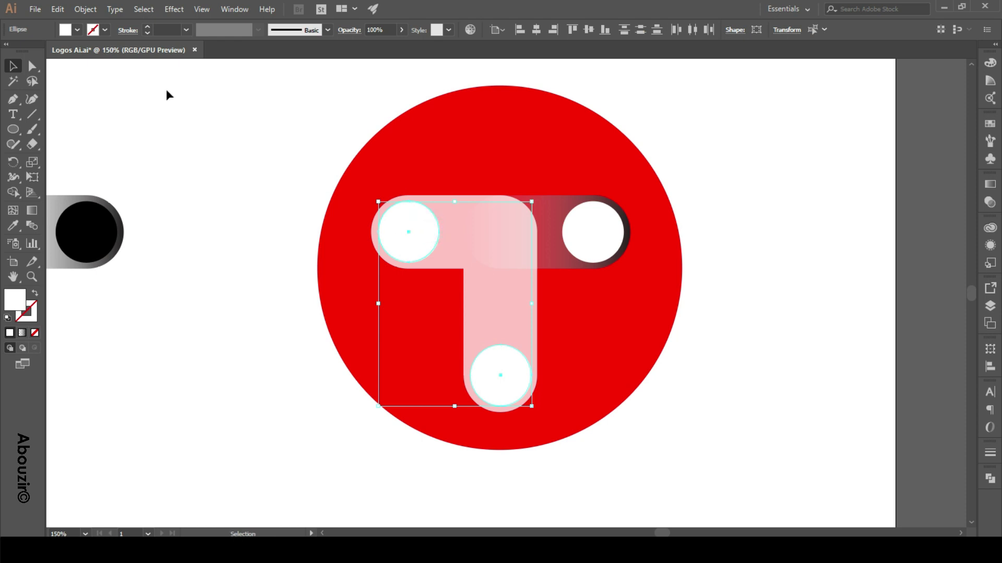
{"action": "left_click", "coordinate": [79, 30]}
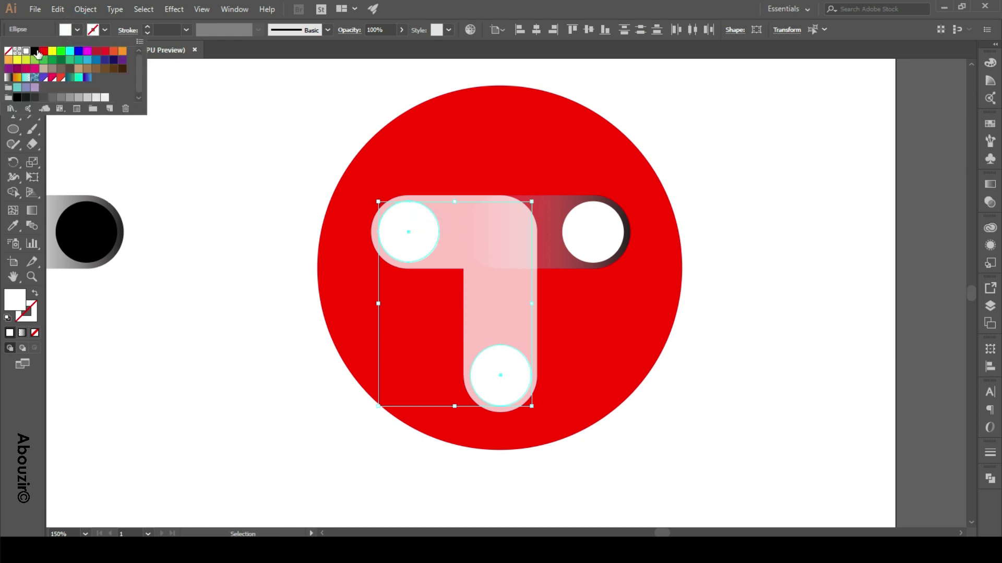
{"action": "left_click", "coordinate": [35, 51]}
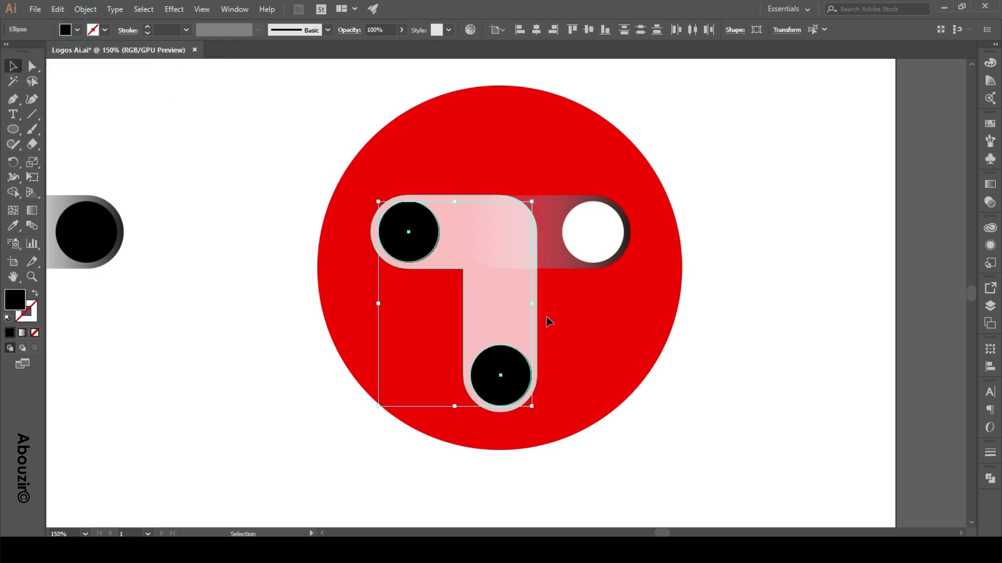
{"action": "left_click", "coordinate": [575, 316]}
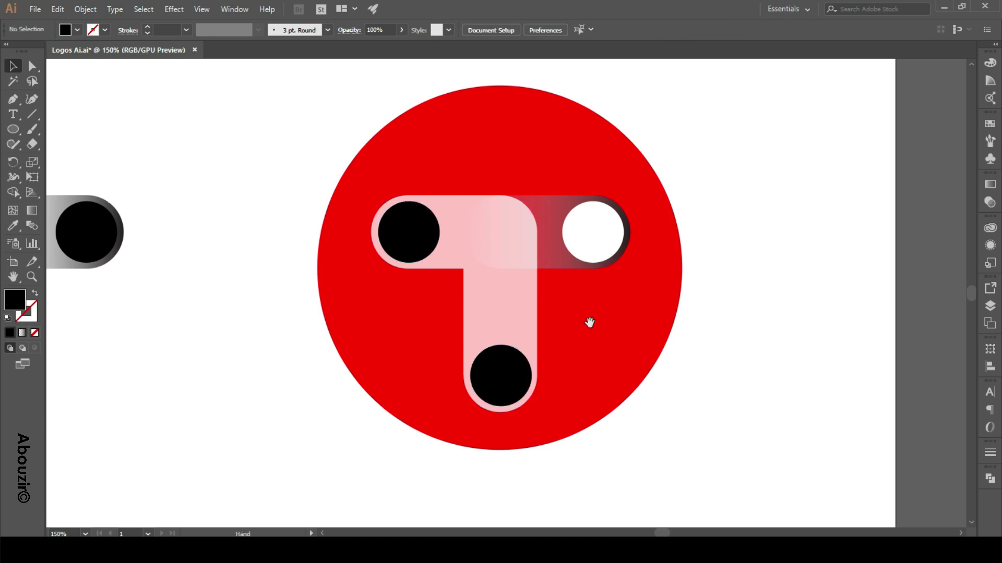
{"action": "left_click_drag", "start_coordinate": [589, 323], "coordinate": [583, 332]}
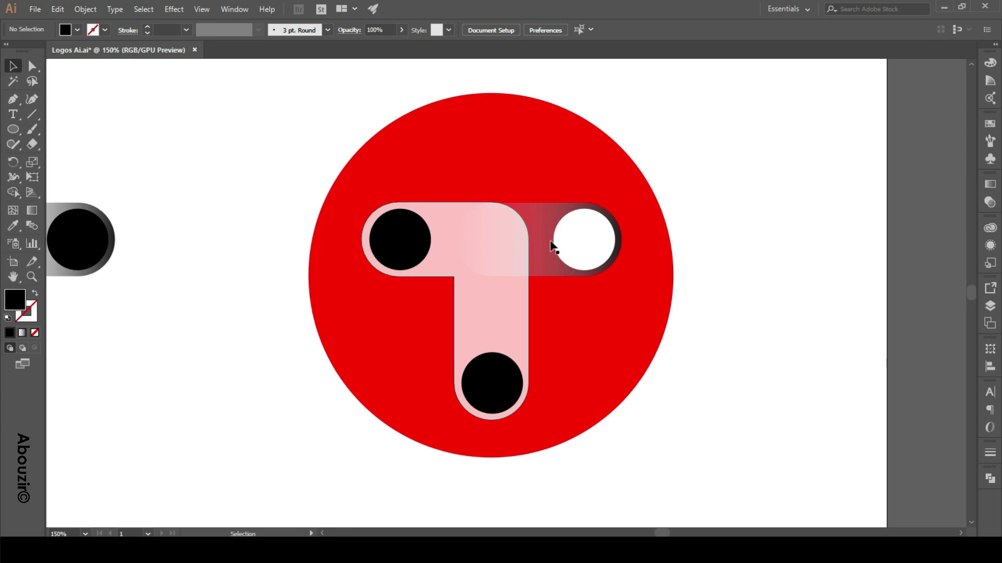
{"action": "left_click_drag", "start_coordinate": [709, 361], "coordinate": [695, 364]}
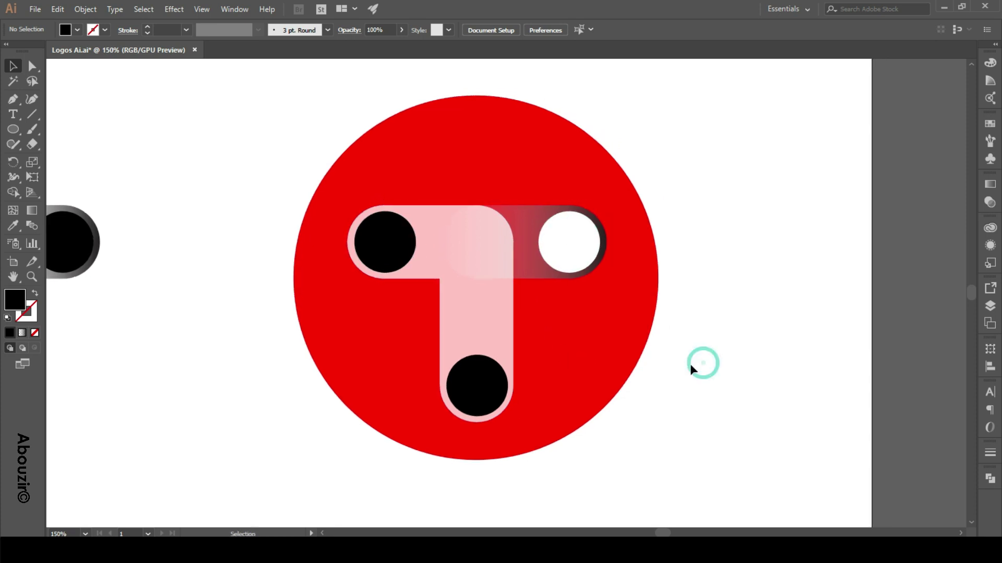